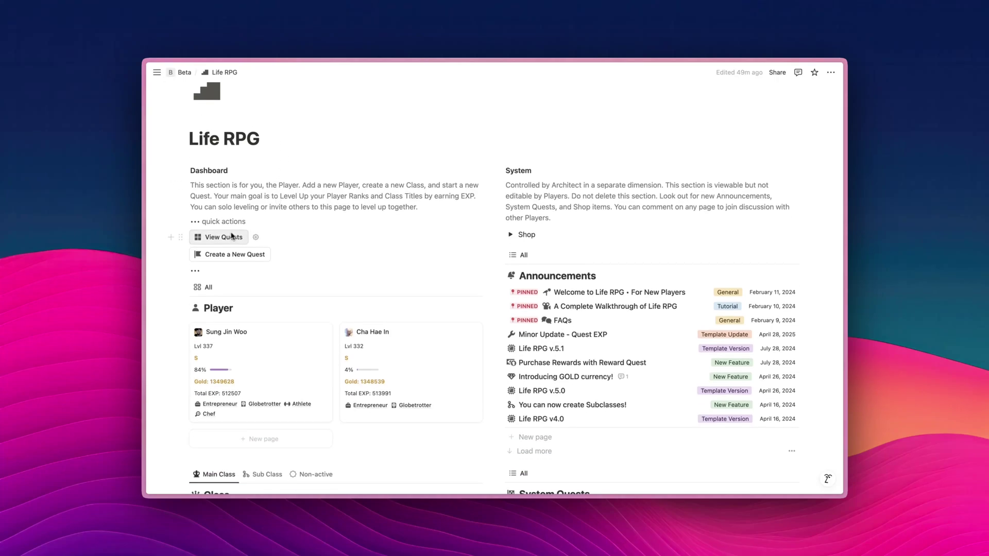
Open the quests board in a side panel and view the Trip to New York quest.
left_click(225, 239)
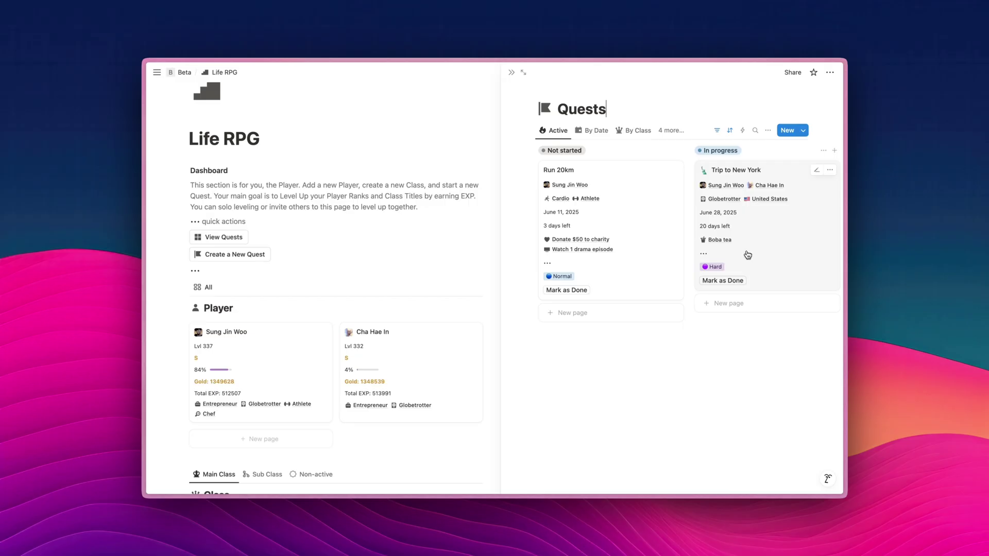
left_click(782, 245)
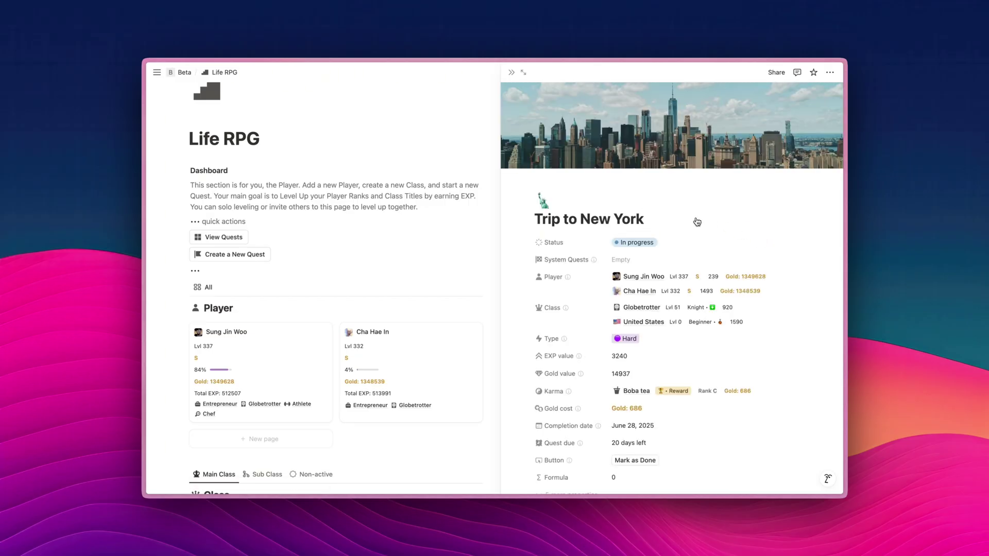
scroll(698, 221, "down", 1)
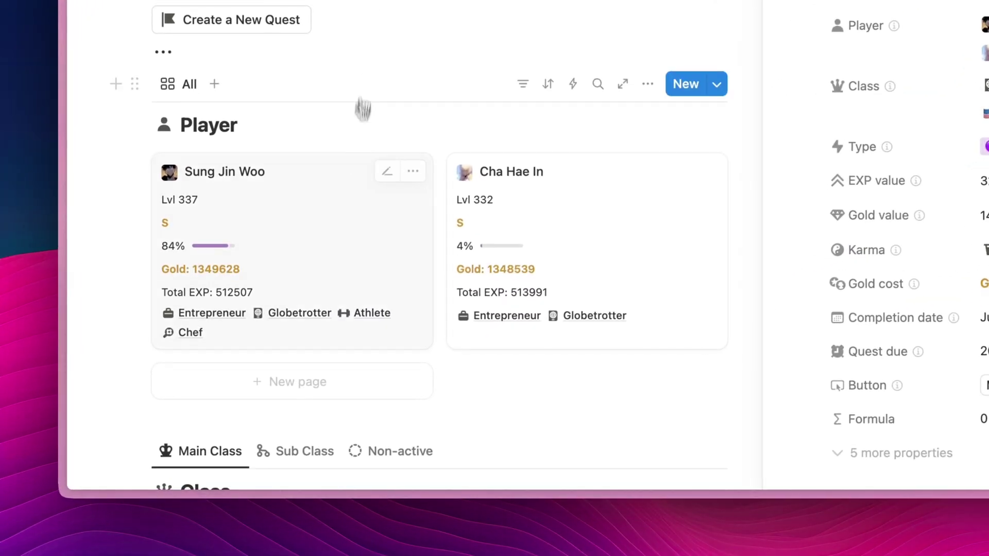
Go to Sung Jin Woo's player page and open his Run 20km quest.
left_click(308, 225)
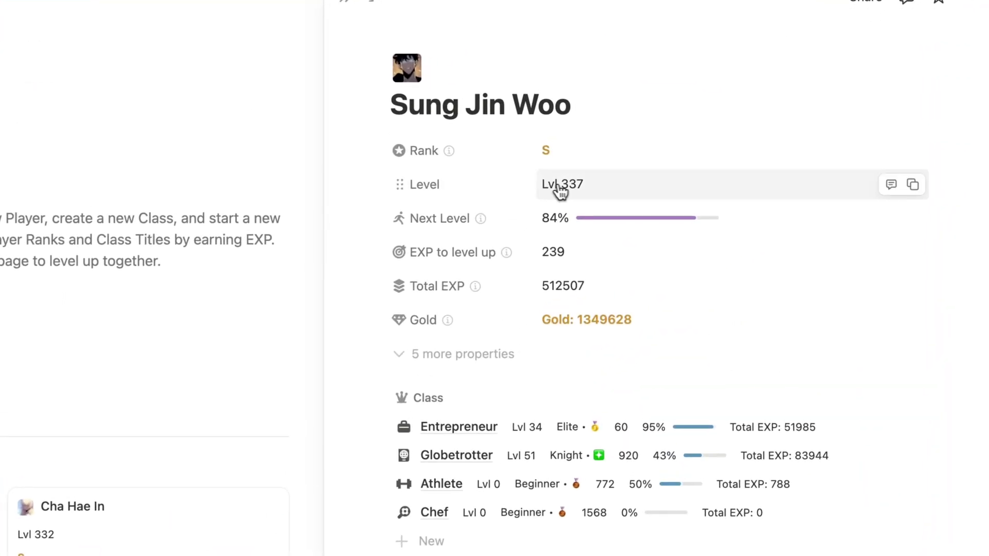
scroll(502, 190, "down", 6)
scroll(502, 189, "down", 6)
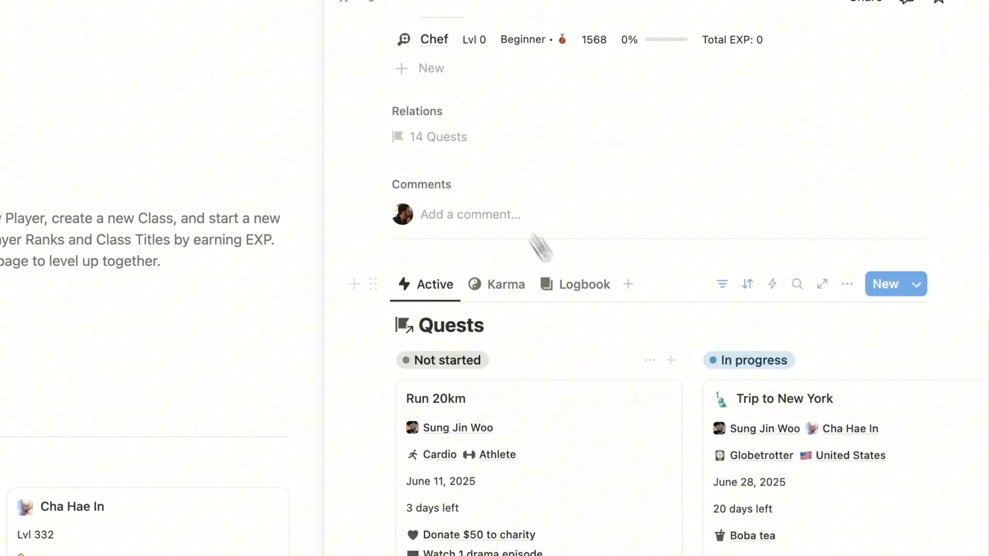
left_click(536, 330)
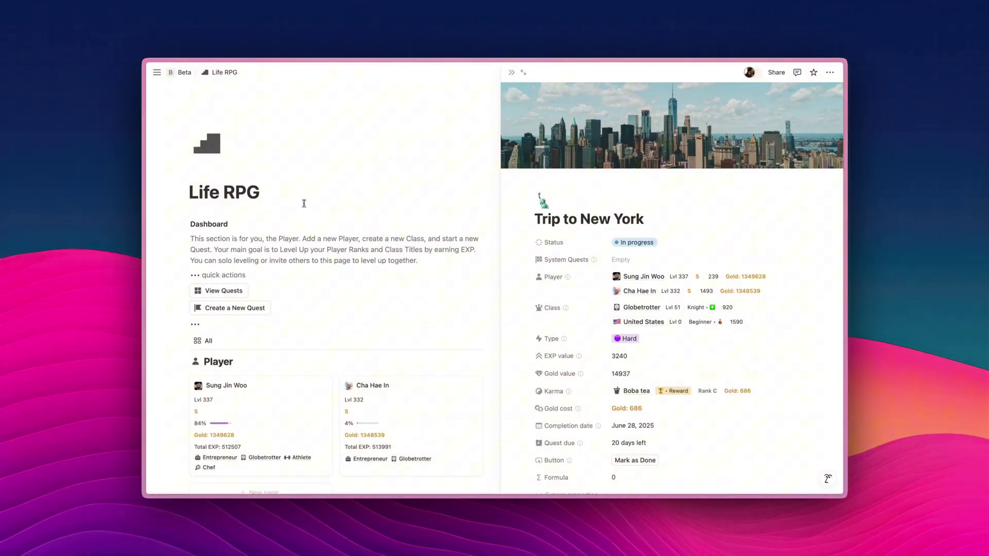
Close the side peek so the Life RPG page shows at full width.
key("Escape")
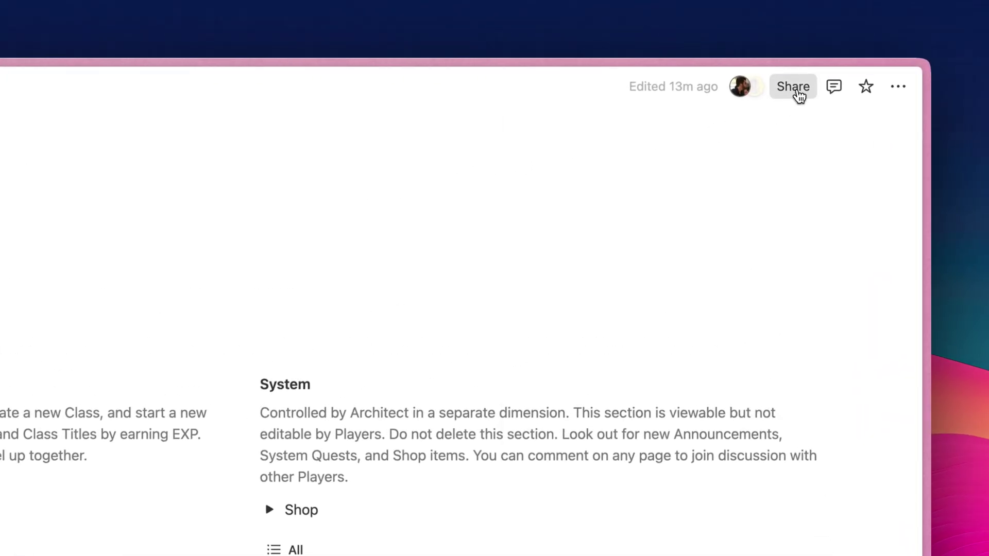
Add the guest's e-mail address as an invitee in the page's Share menu.
left_click(799, 96)
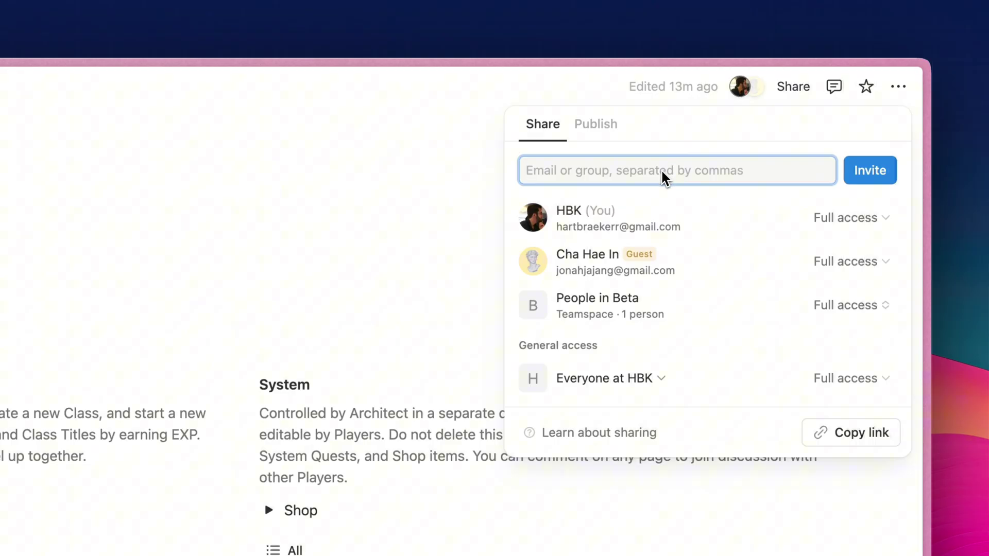
type("test")
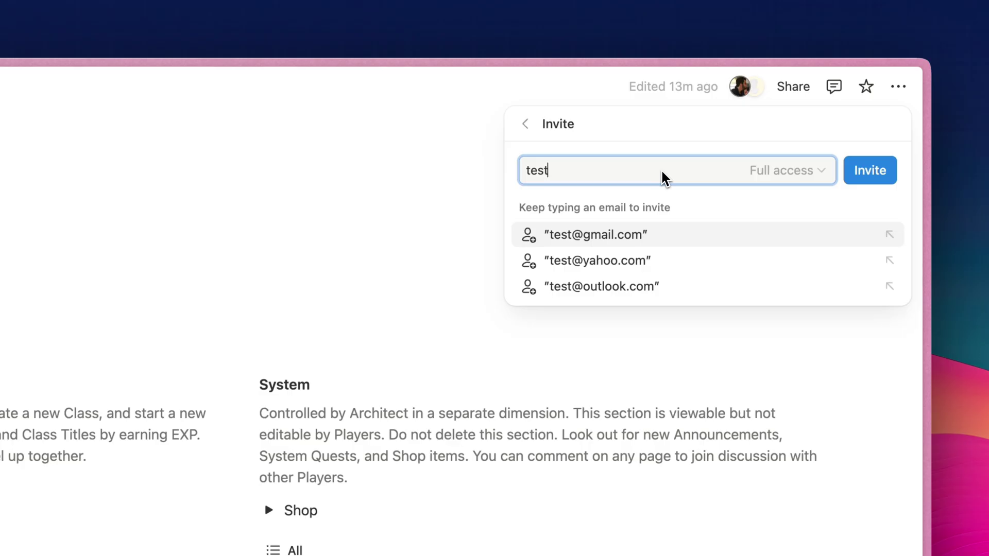
key("Down")
key("Up")
key("Down")
key("Up")
key("Return")
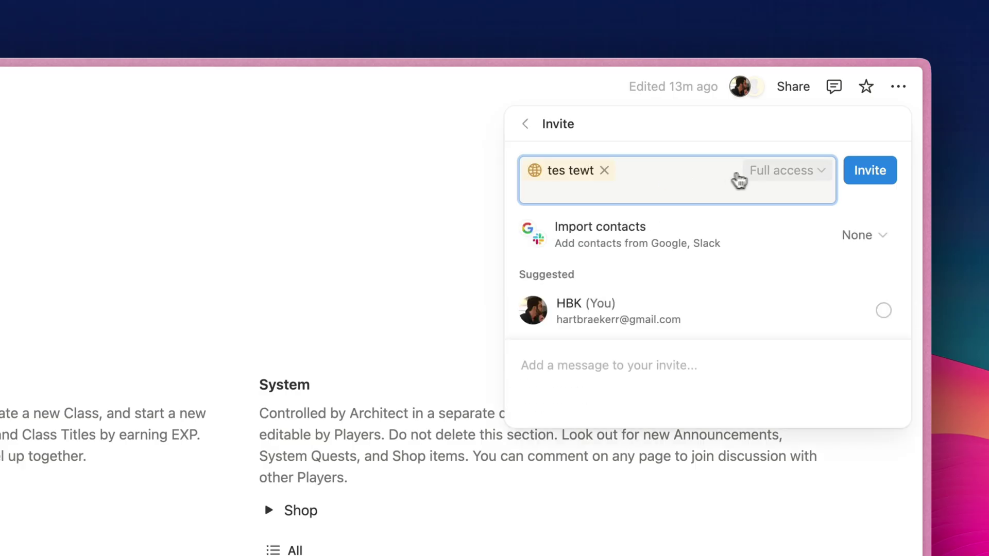
Invite the guest with Full access and skip upgrading them to member.
left_click(799, 178)
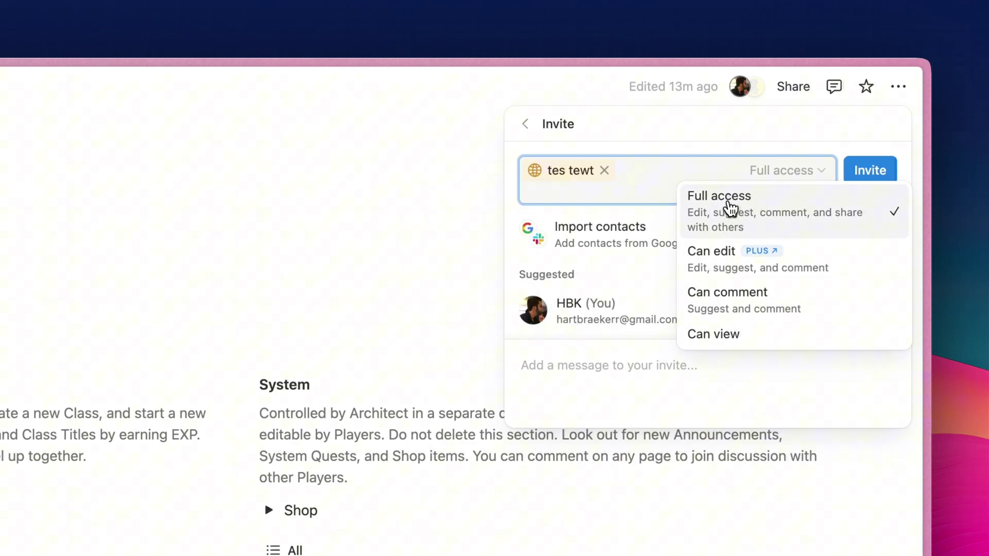
left_click(753, 209)
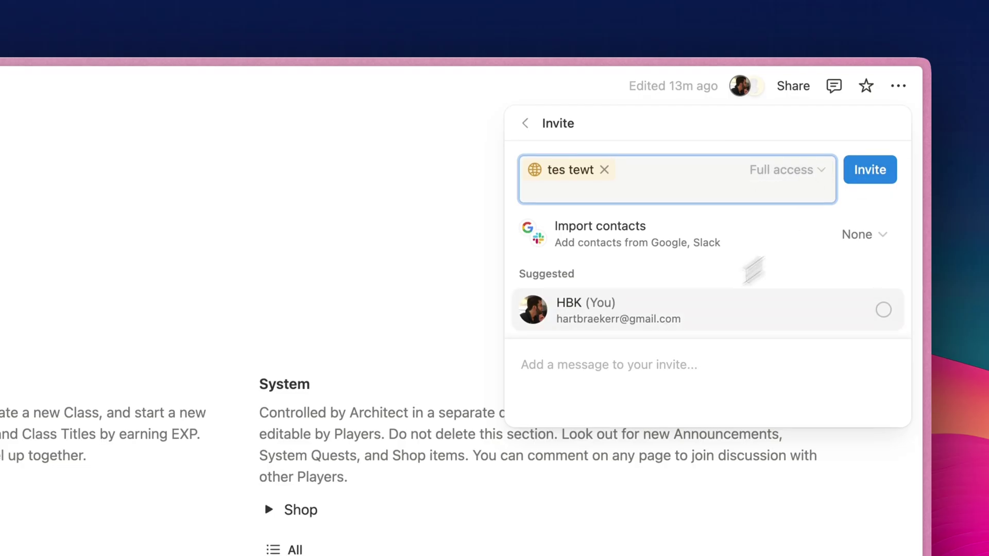
left_click(593, 368)
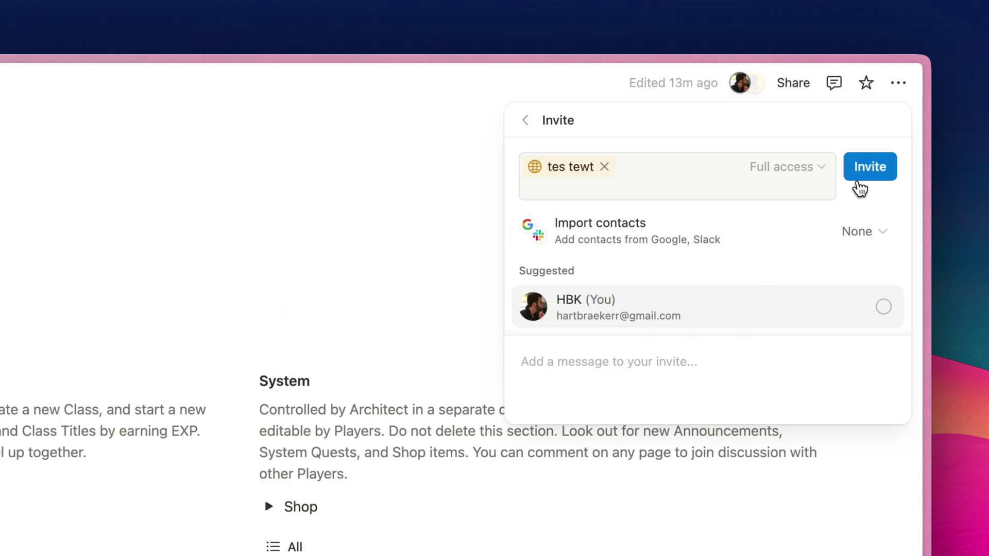
left_click(857, 179)
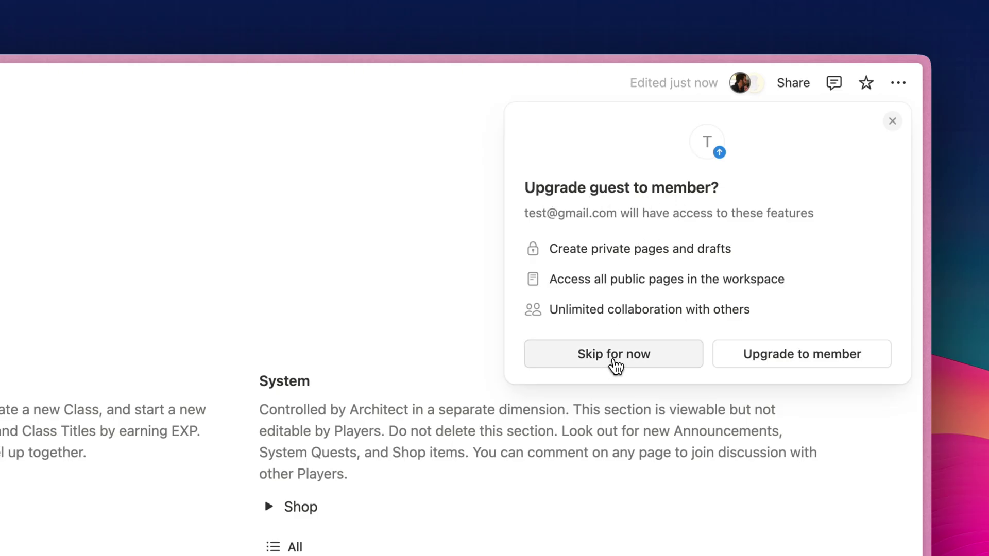
left_click(615, 356)
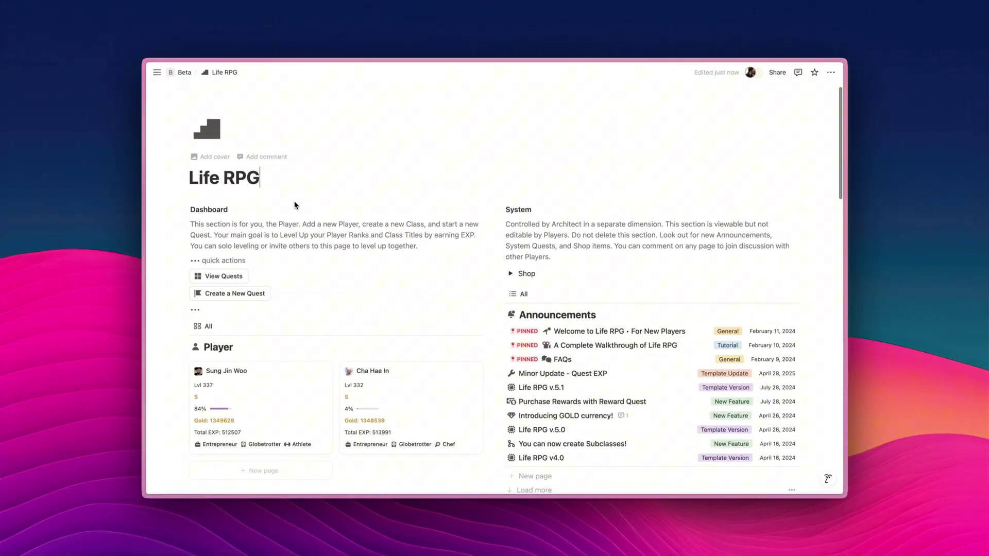
Sort the Player board by Level, descending, and save the sort for everyone.
scroll(286, 195, "down", 3)
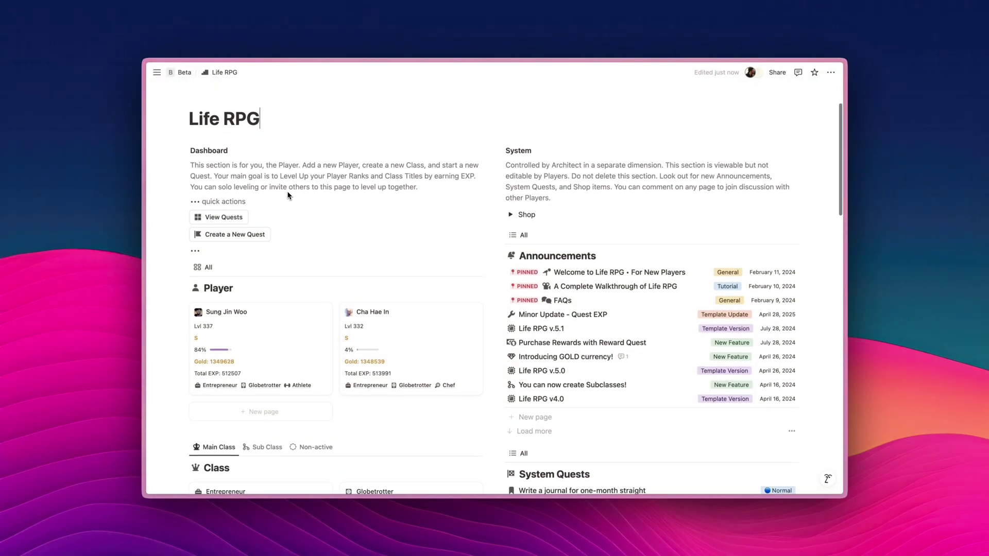
scroll(288, 358, "down", 2)
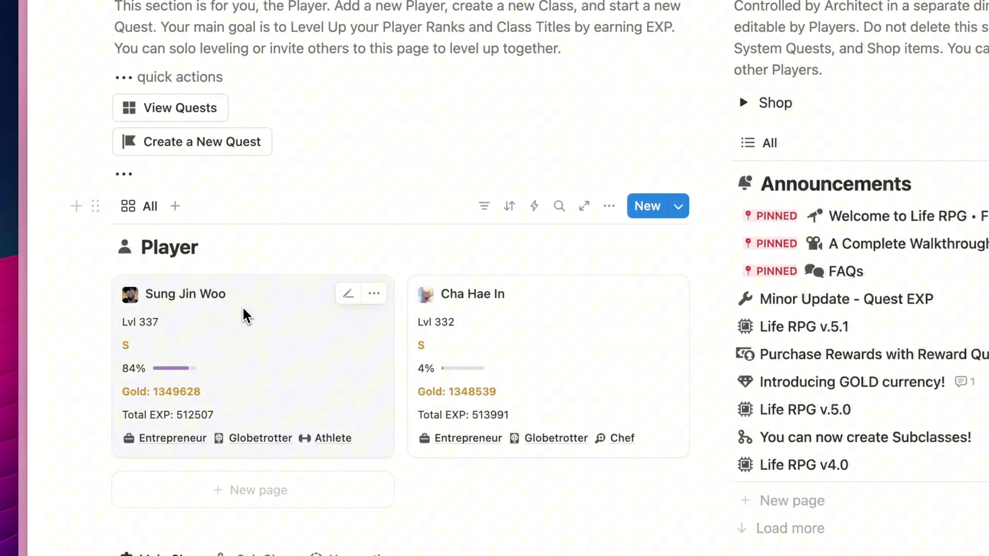
scroll(246, 315, "down", 2)
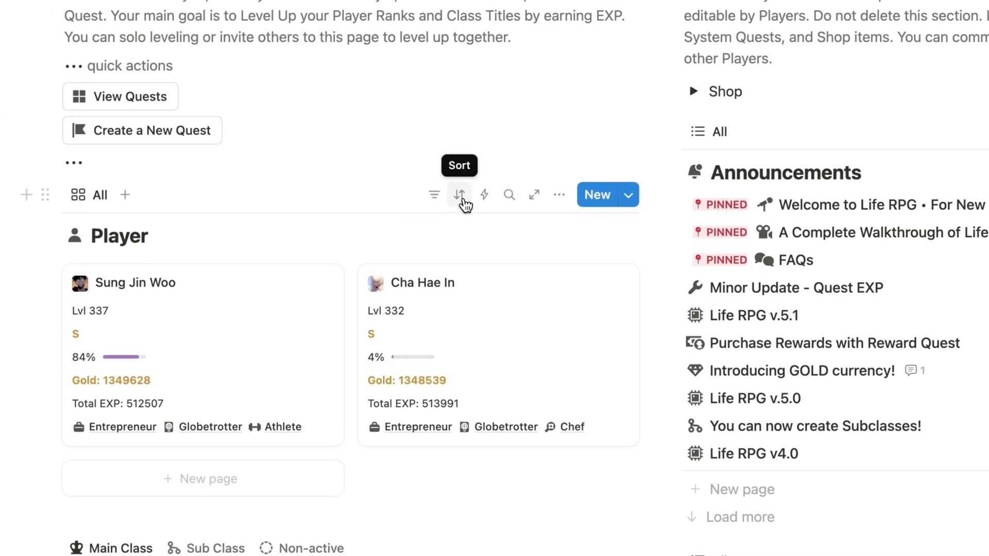
left_click(461, 199)
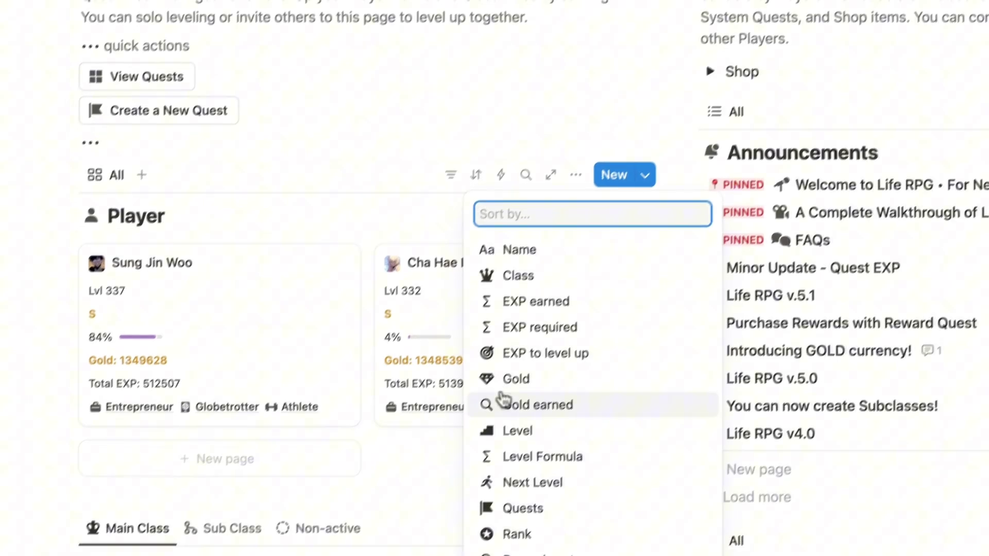
left_click(498, 451)
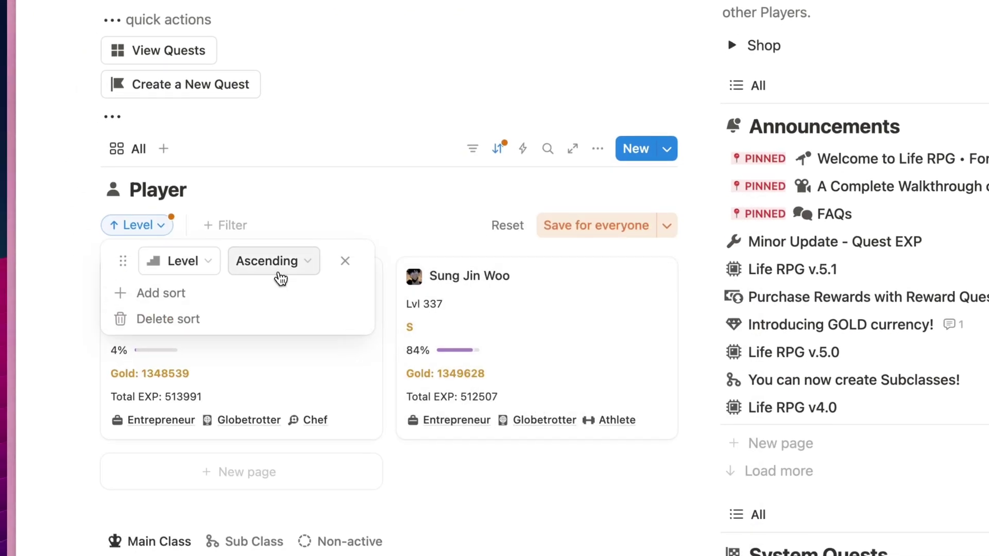
left_click(282, 268)
left_click(281, 316)
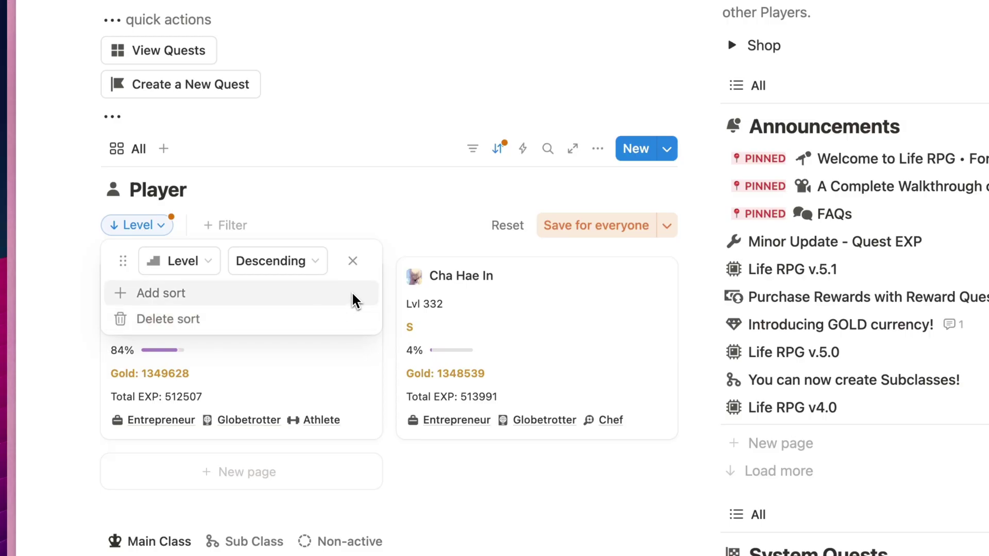
left_click(576, 234)
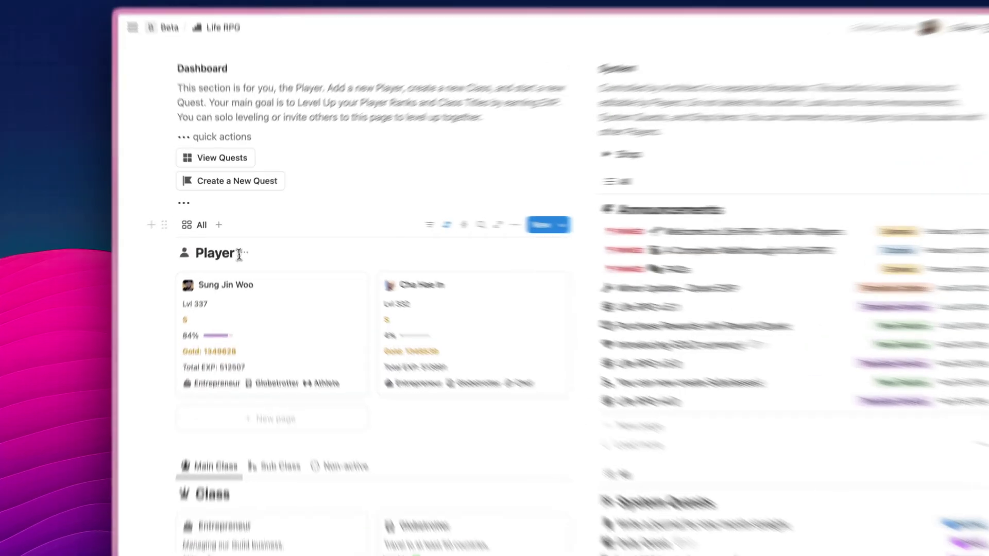
Retitle the Player board as 'Leaderboard'.
double_click(222, 243)
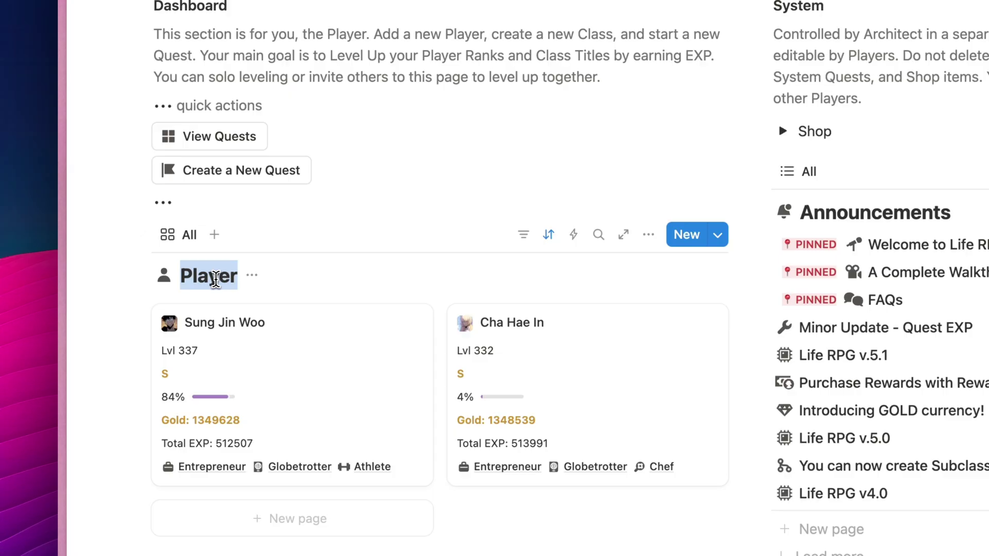
type("Leaderboar")
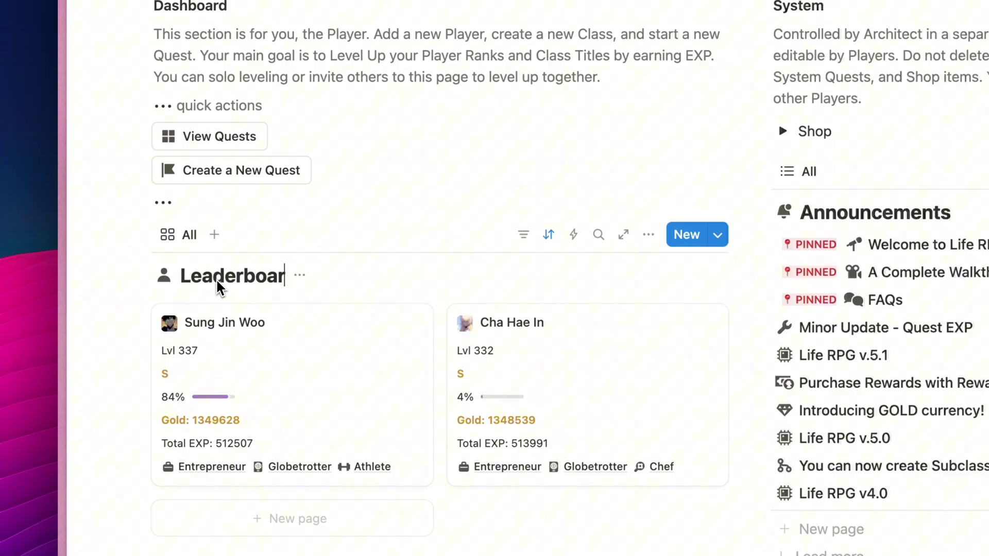
type("d")
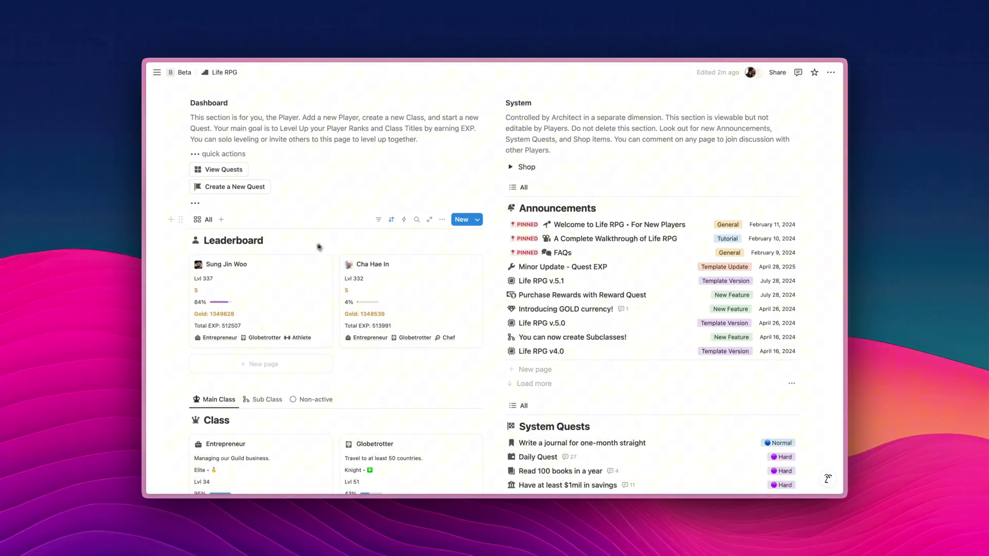
Add a Select property named 'Group' to the player pages and move it to the top.
left_click(272, 287)
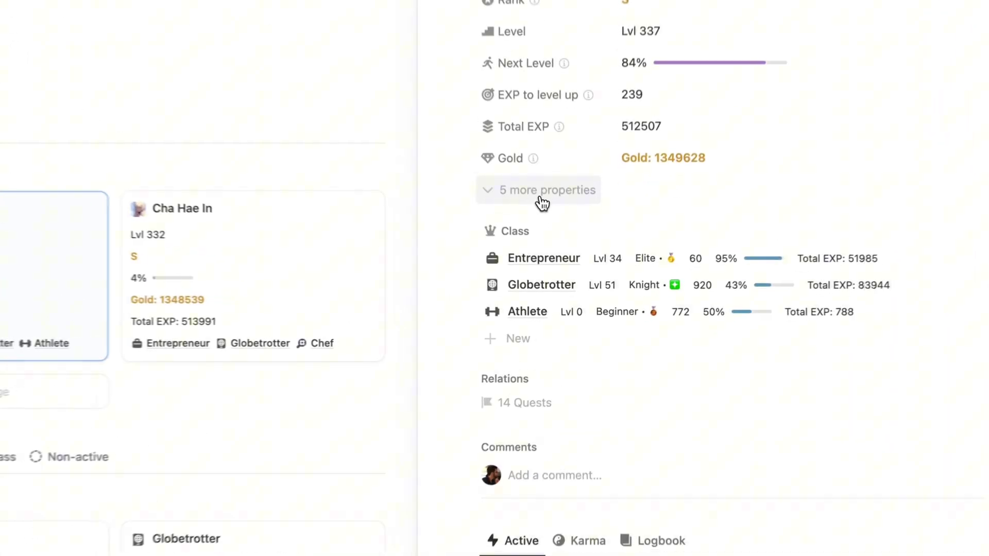
left_click(569, 252)
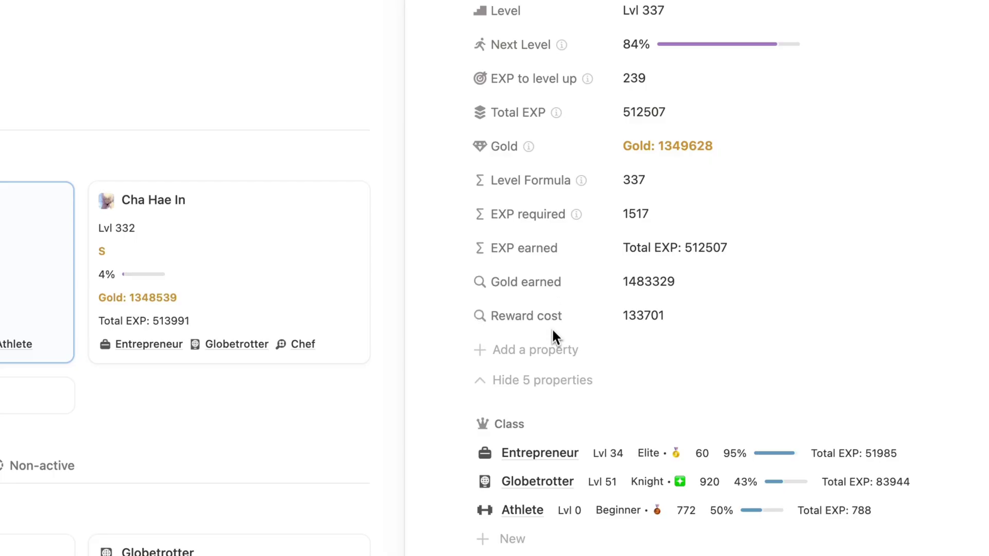
left_click(542, 362)
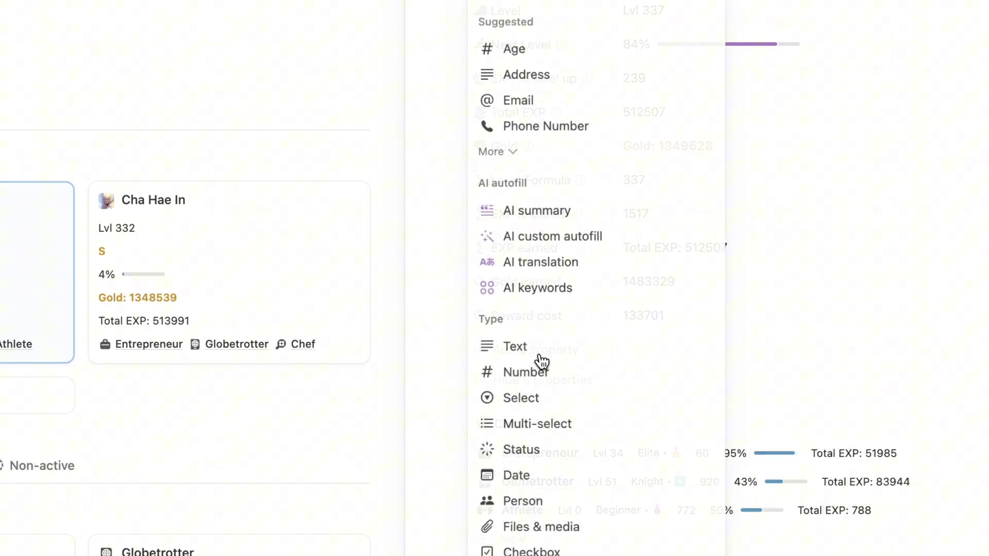
left_click(538, 407)
double_click(543, 394)
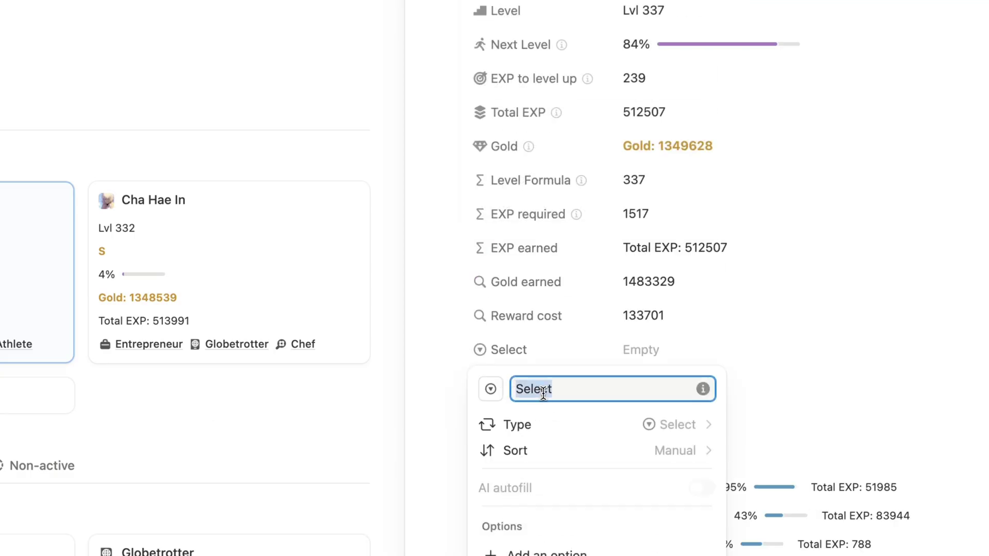
type("Group")
key("Return")
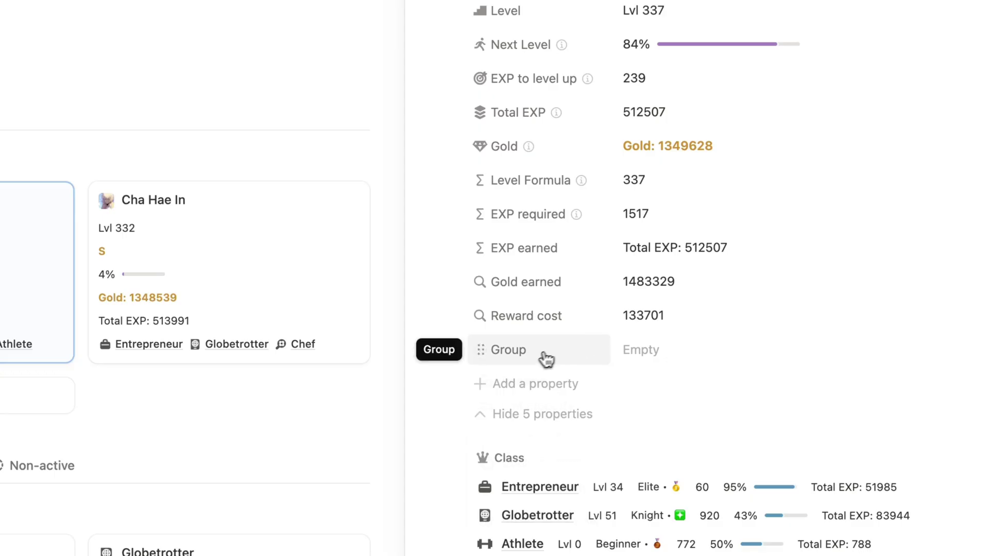
left_click_drag(531, 355, 557, 0)
Put the level 337 player in a new 'Team A' option and the level 332 player in 'Team B'.
left_click(690, 191)
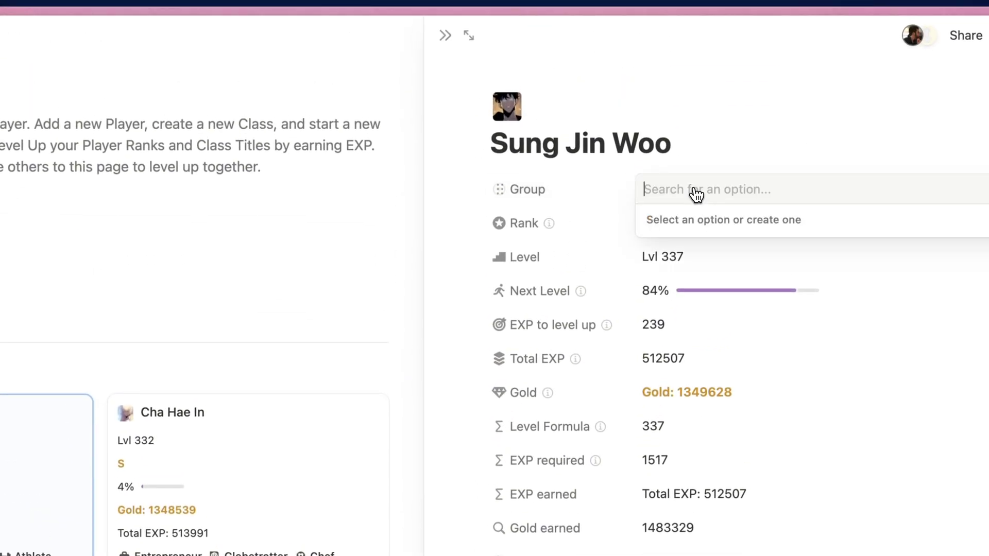
type("Team A")
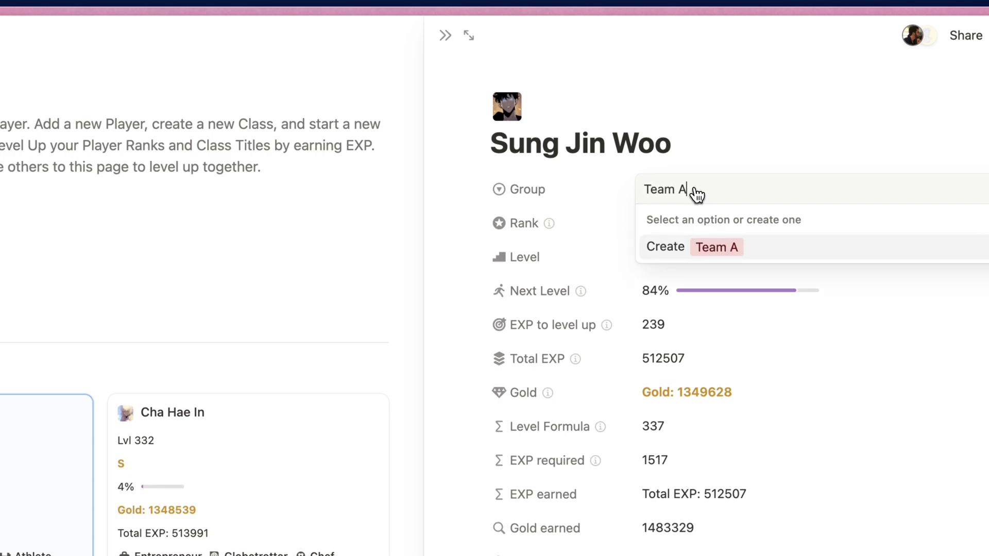
key("Return")
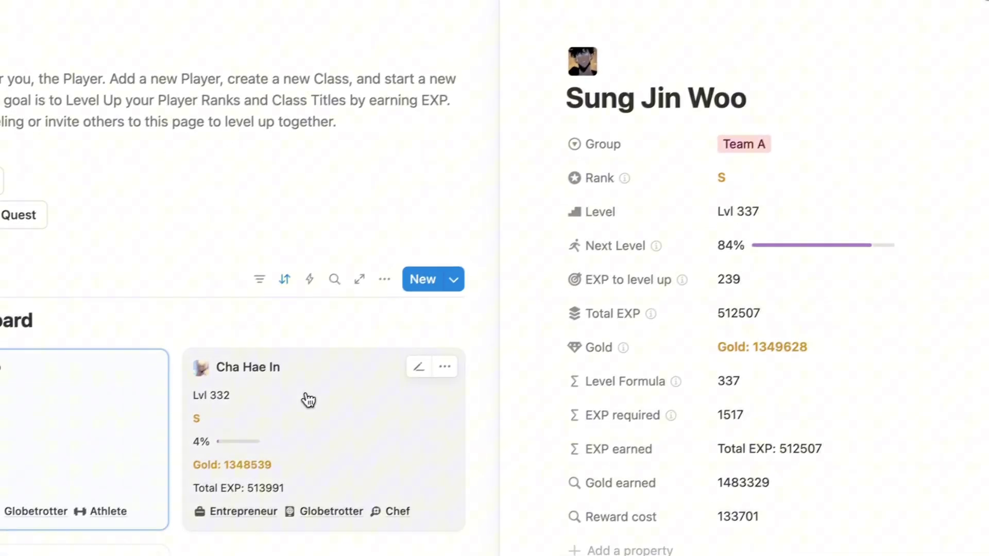
left_click(228, 452)
left_click(764, 138)
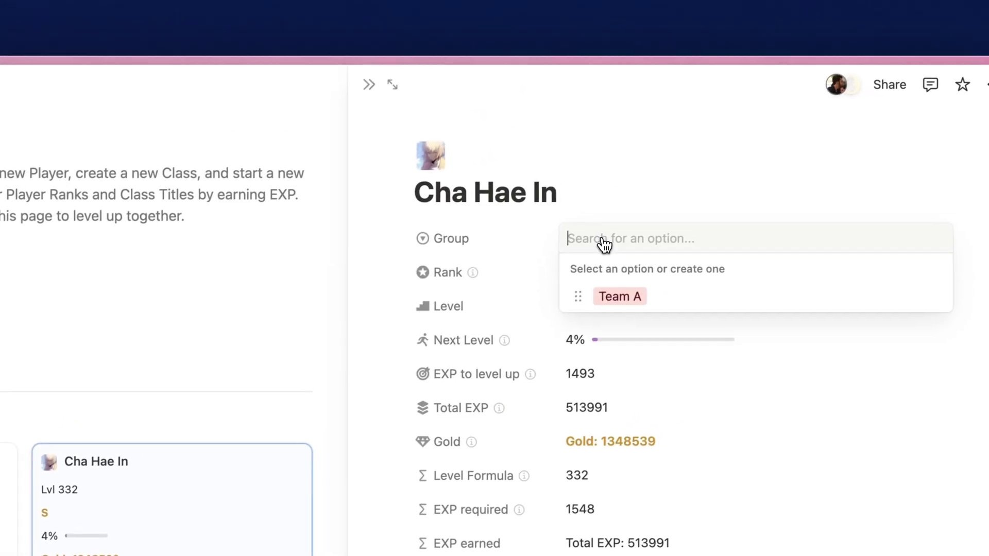
type("Team B")
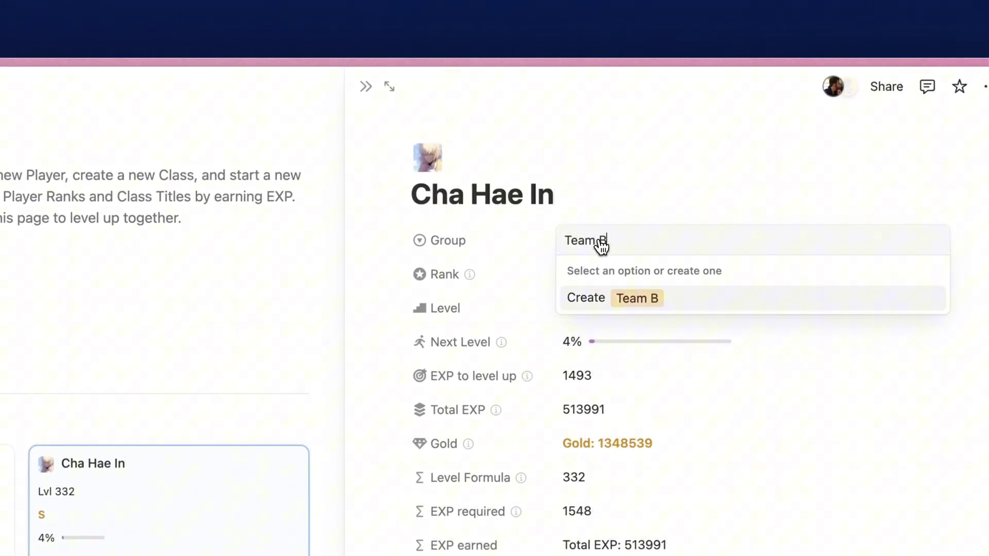
key("Return")
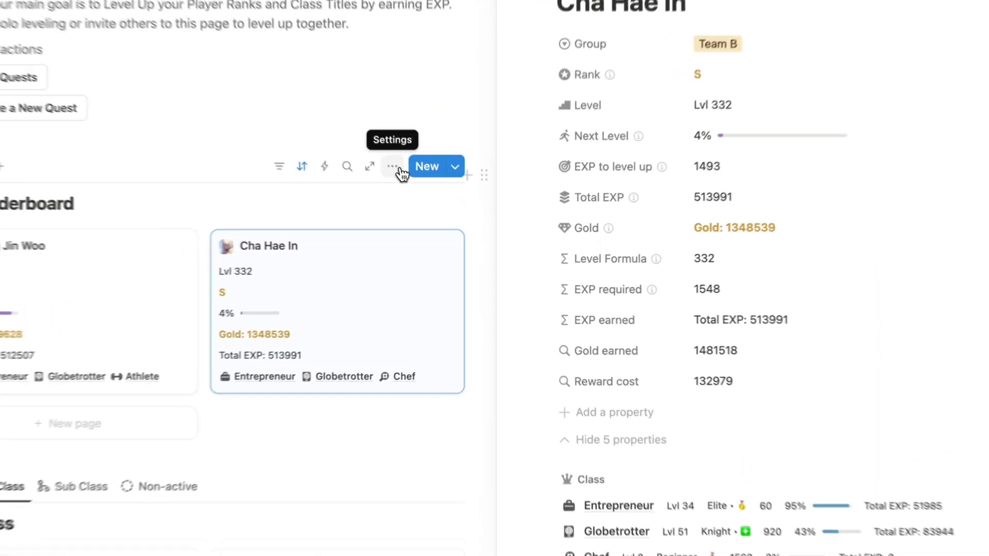
Group the Leaderboard gallery by the Group property into Team A and Team B.
left_click(400, 170)
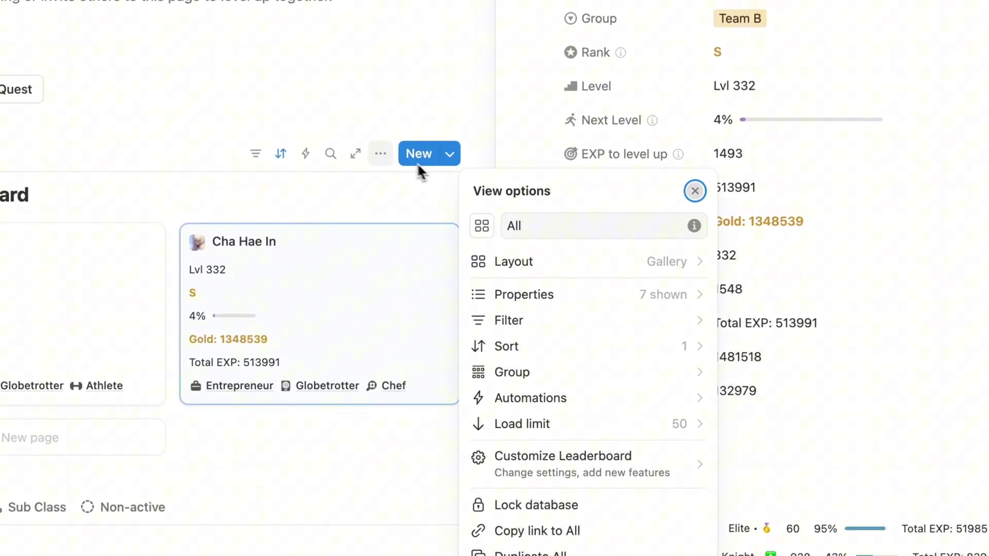
left_click(611, 299)
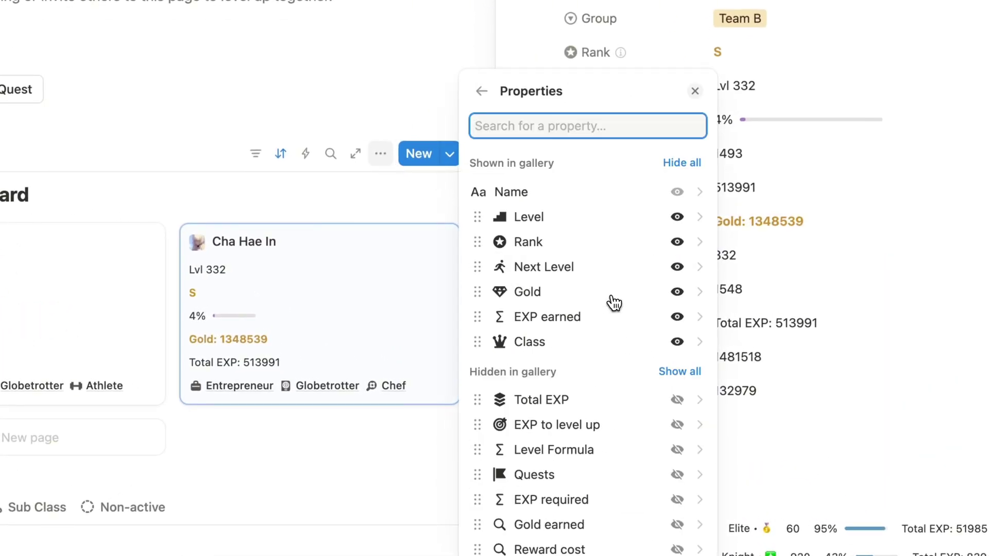
left_click(676, 373)
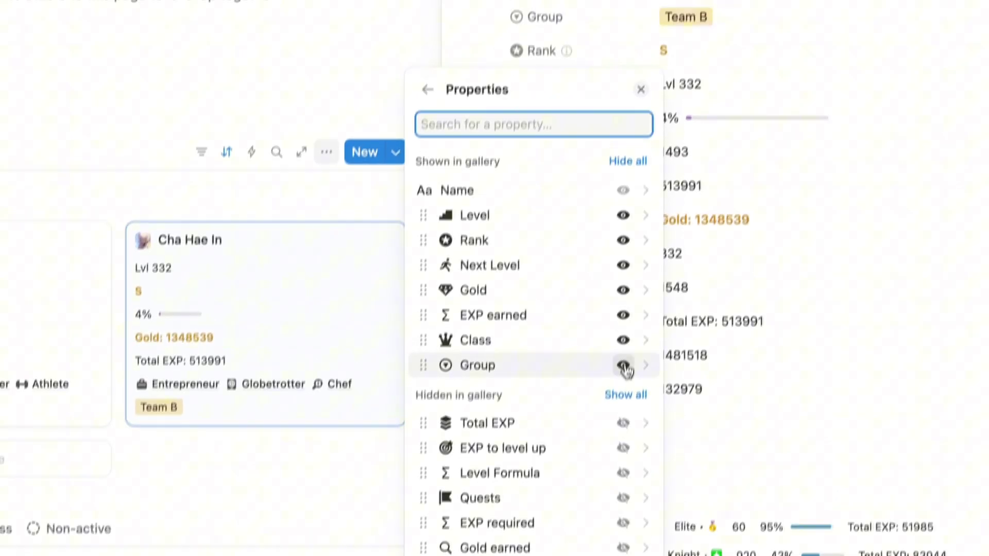
left_click(624, 365)
left_click(428, 90)
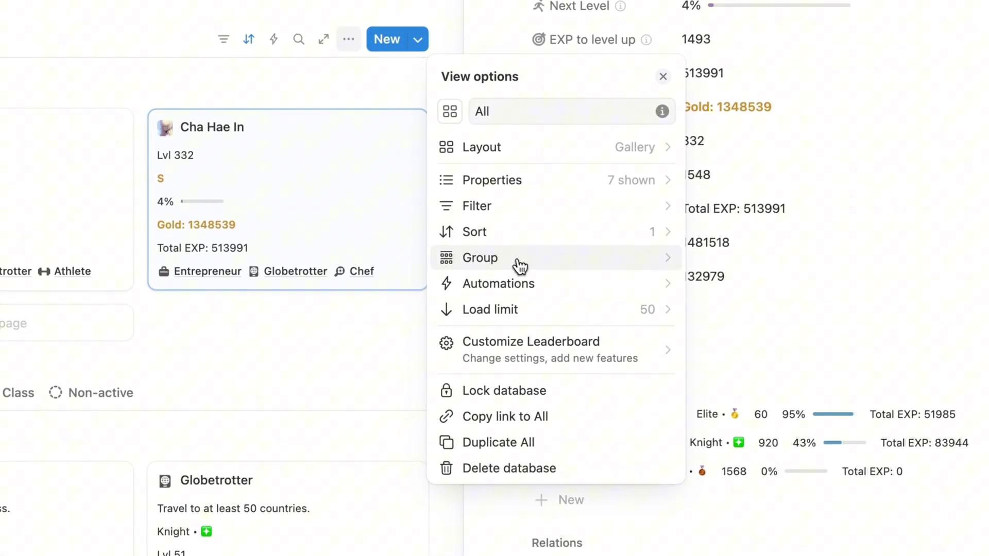
left_click(549, 265)
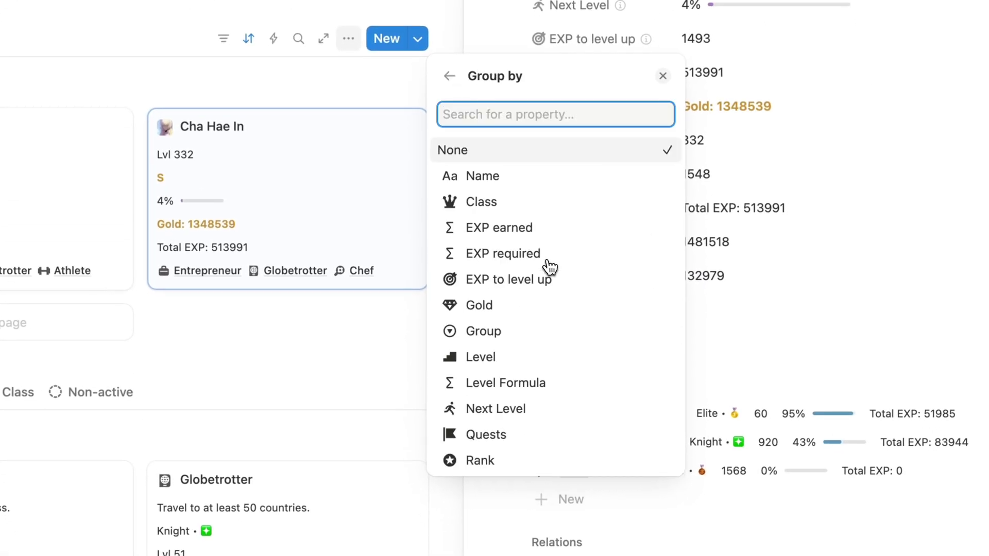
left_click(497, 336)
key("Escape")
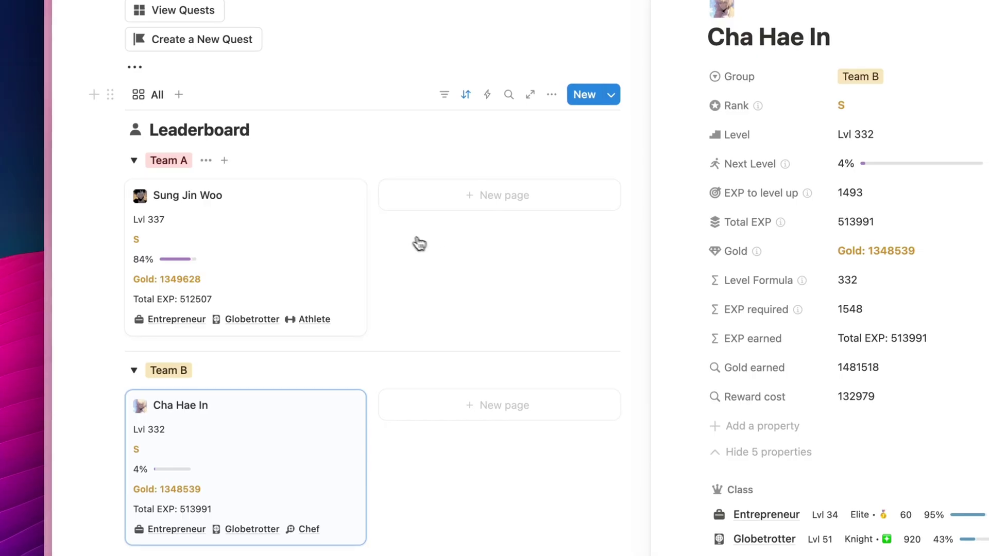
Close the level 332 player's side page.
scroll(407, 239, "down", 2)
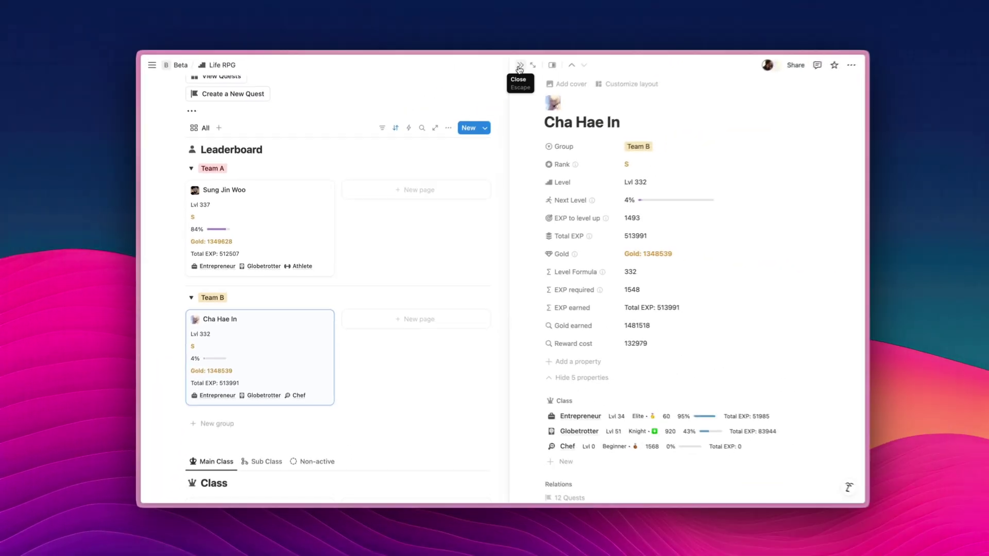
left_click(517, 61)
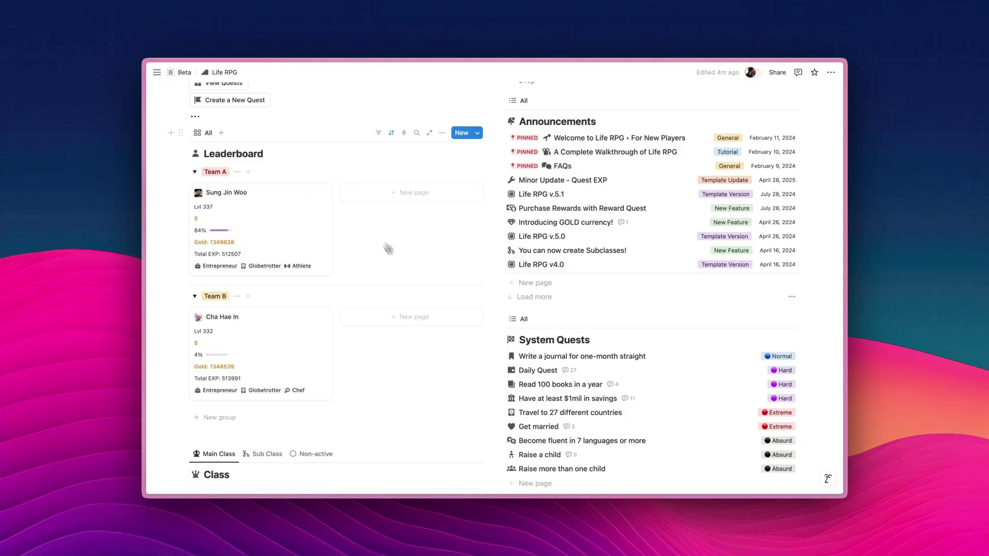
scroll(397, 296, "down", 1)
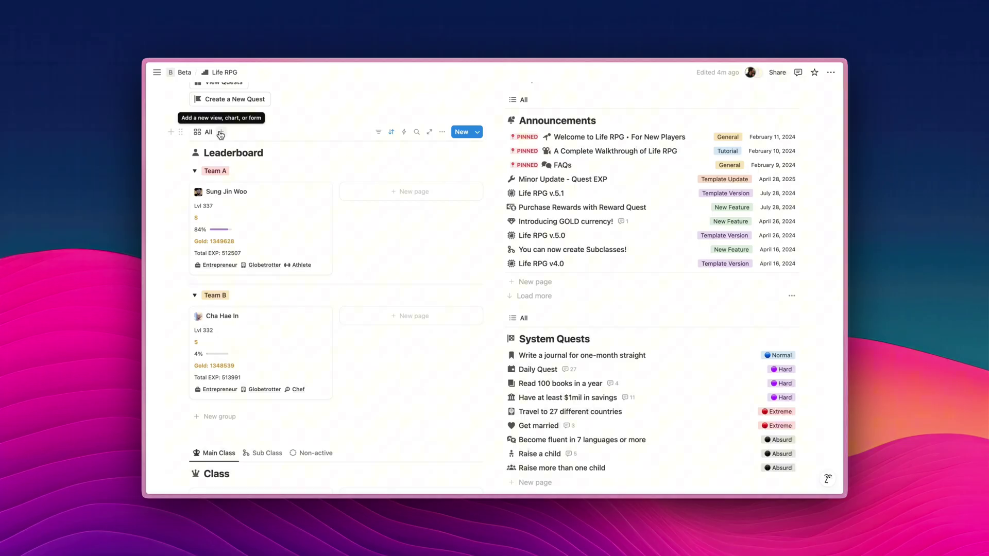
Add a Board view beside All with Team A and Team B columns.
scroll(225, 148, "up", 1)
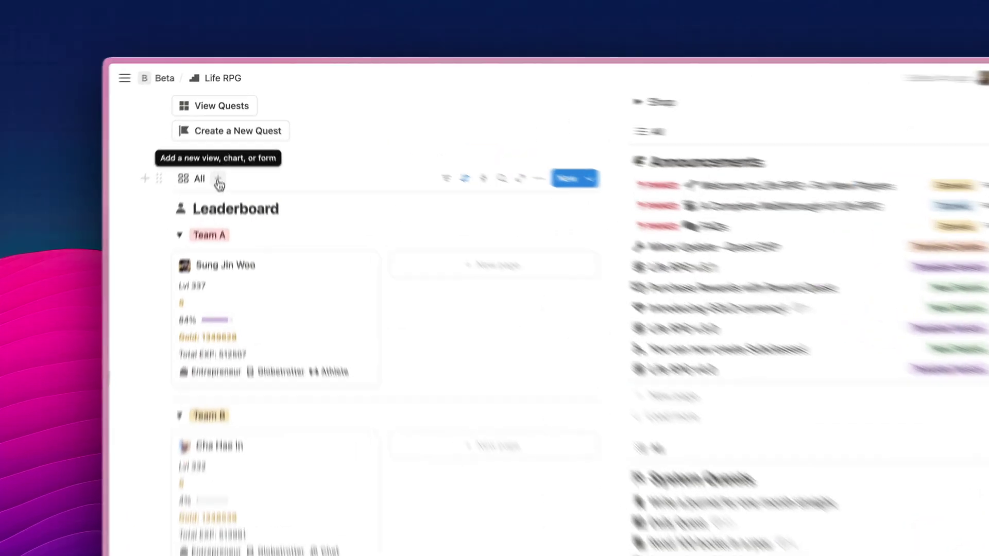
left_click(222, 143)
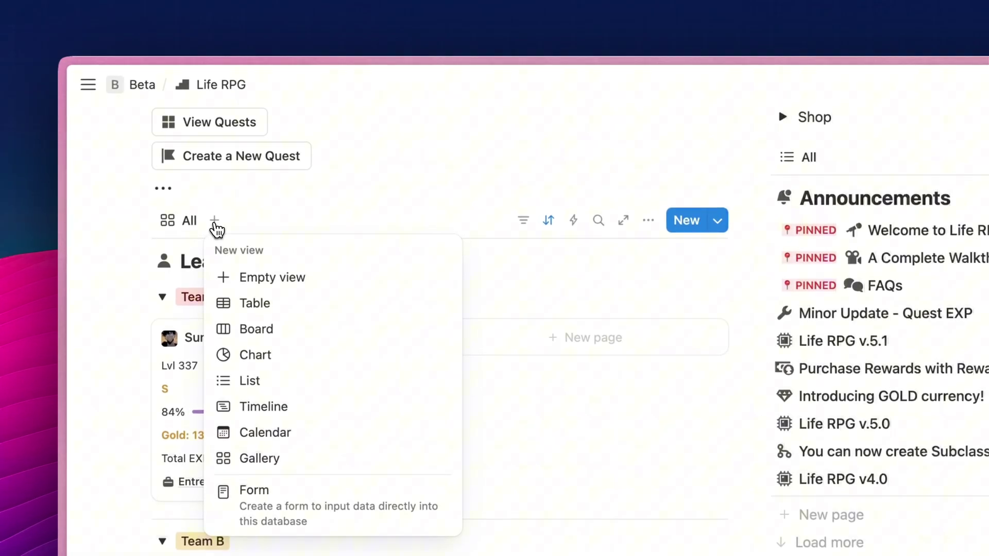
left_click(268, 333)
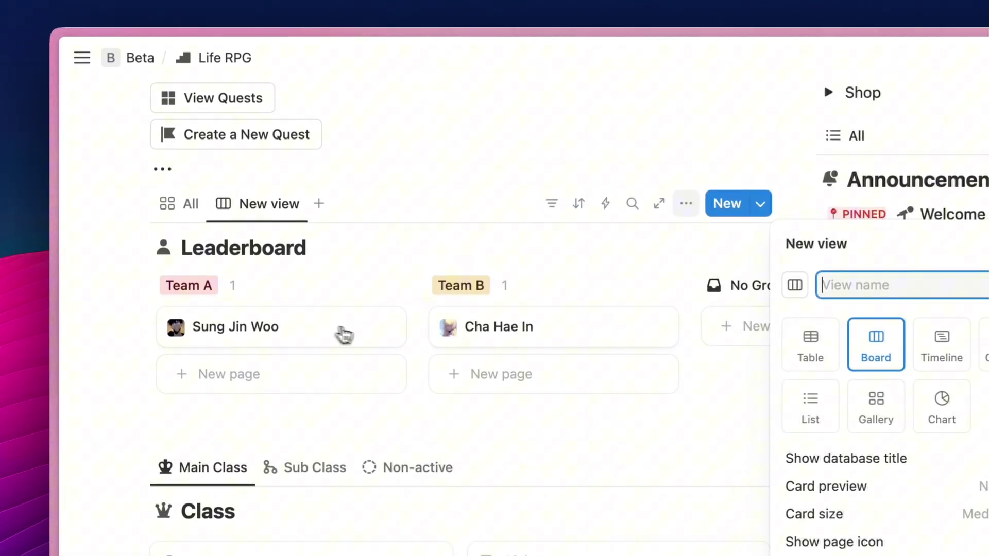
key("Escape")
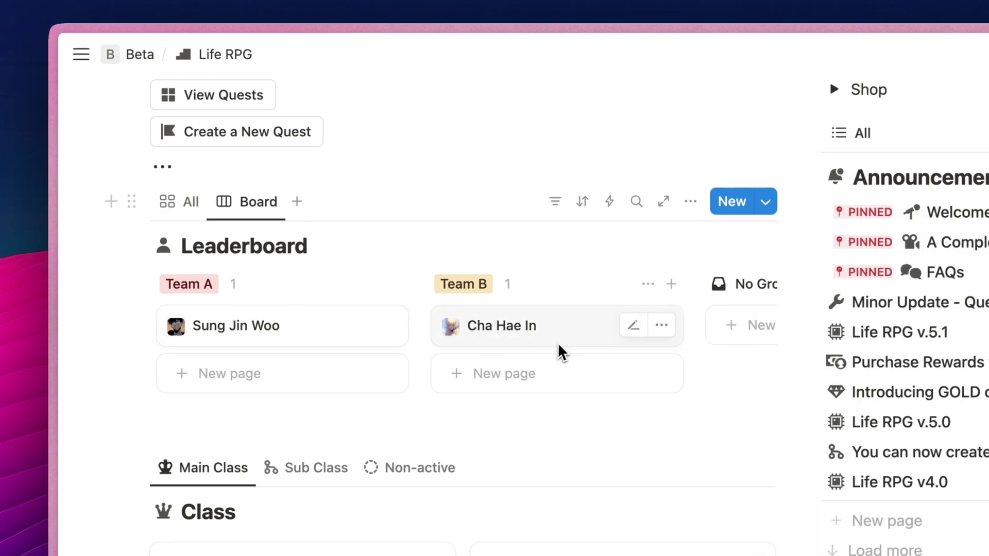
Show Class and Level on the Board view's cards, then go back to the All view.
left_click(691, 204)
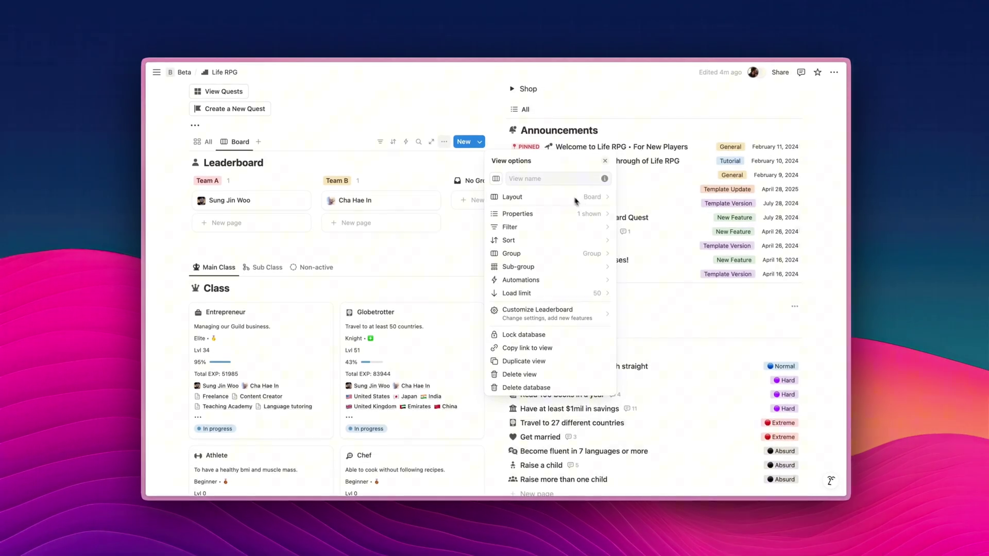
left_click(605, 220)
left_click(593, 240)
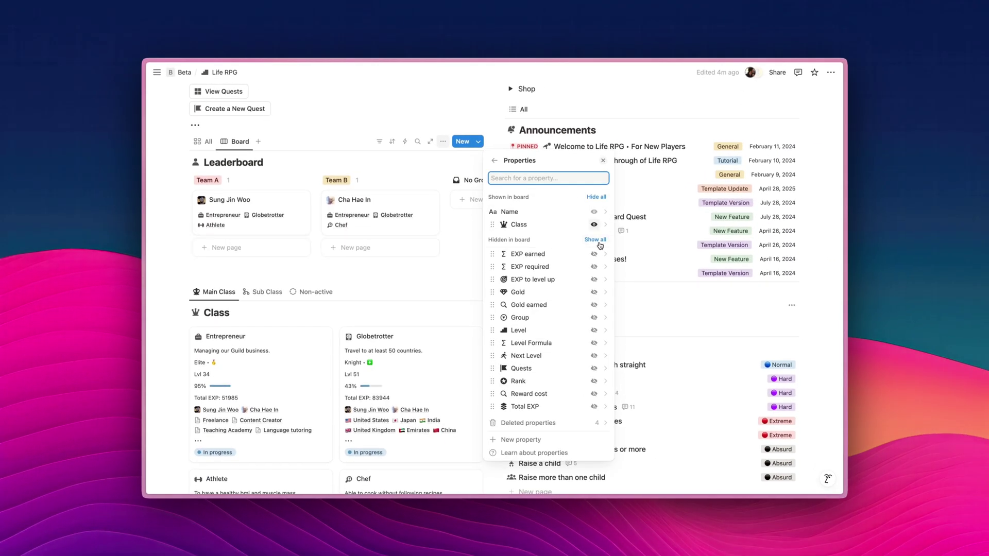
left_click(595, 332)
left_click(603, 161)
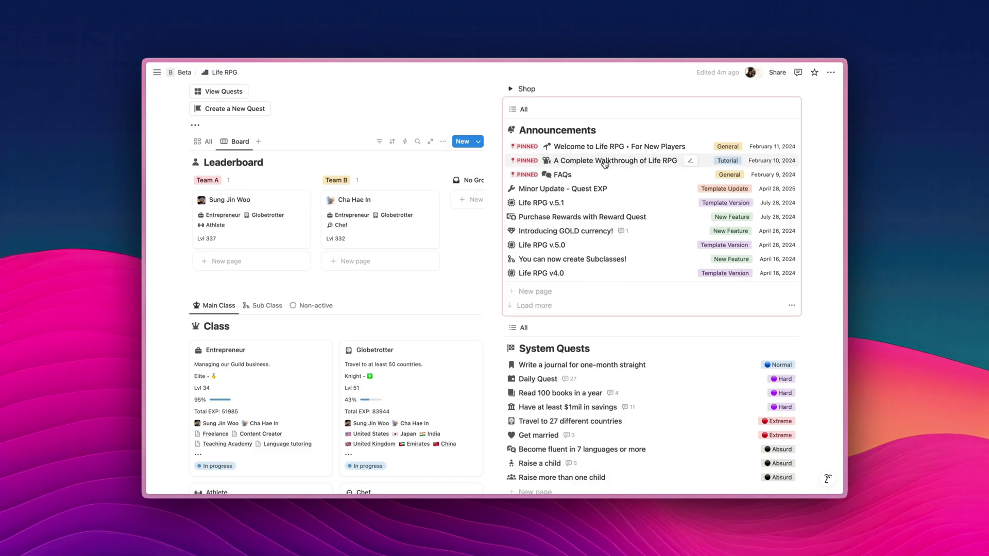
left_click(206, 142)
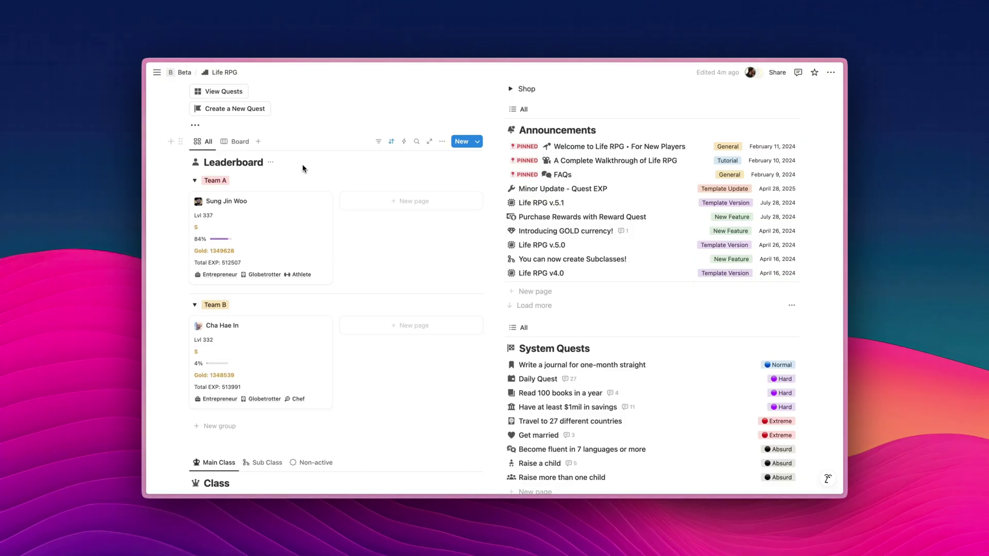
Scroll to the Class gallery and open the Entrepreneur card in side peek.
scroll(304, 168, "up", 1)
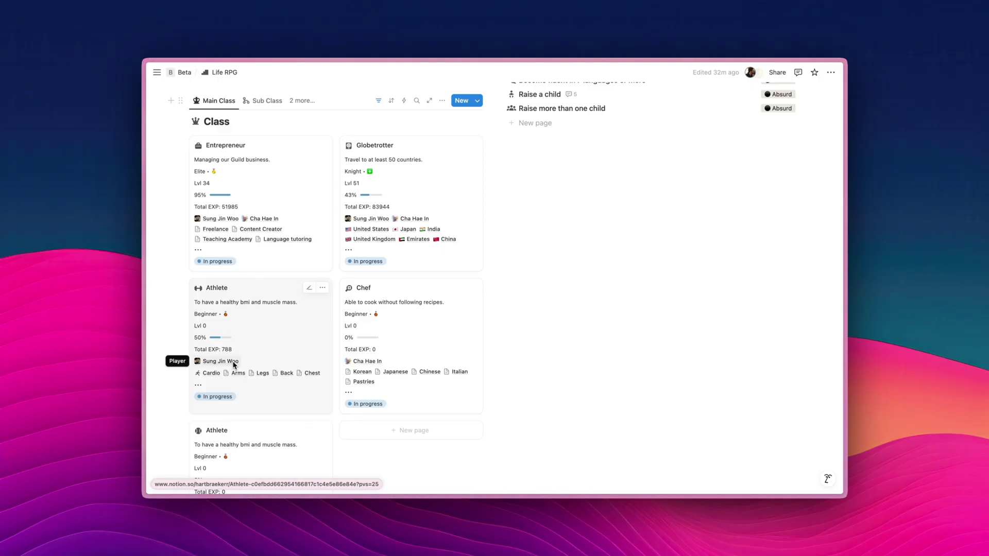
scroll(363, 350, "down", 3)
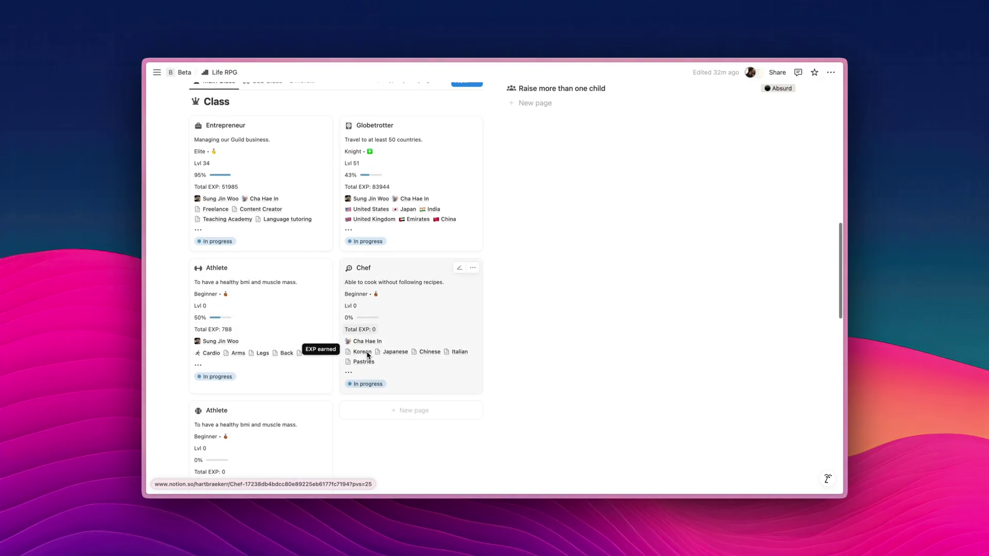
scroll(291, 384, "up", 1)
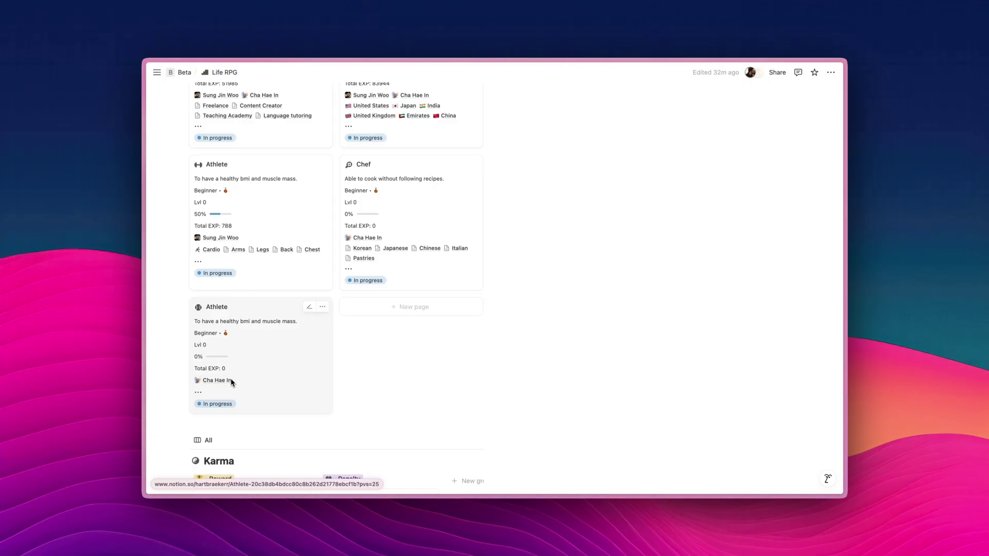
scroll(276, 364, "up", 2)
scroll(278, 366, "up", 1)
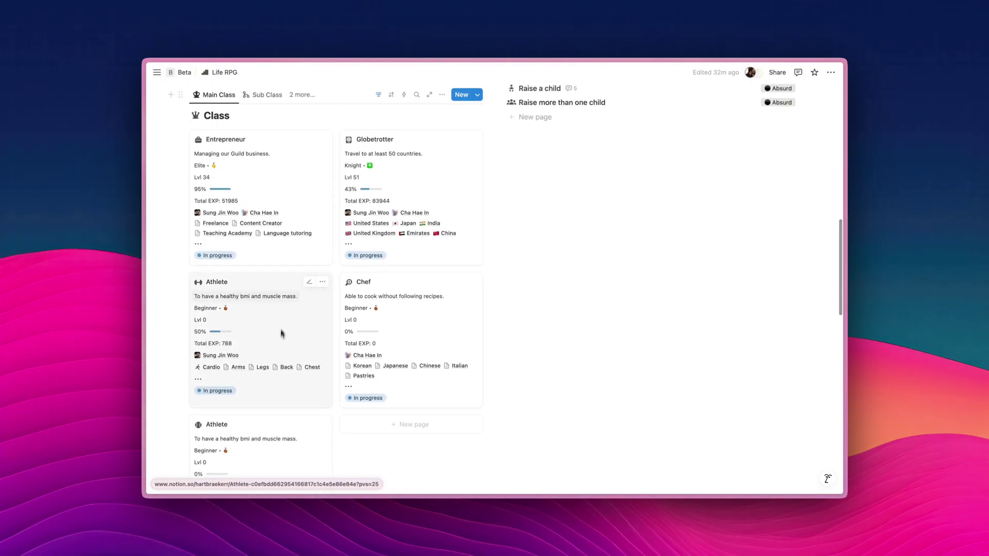
left_click(278, 146)
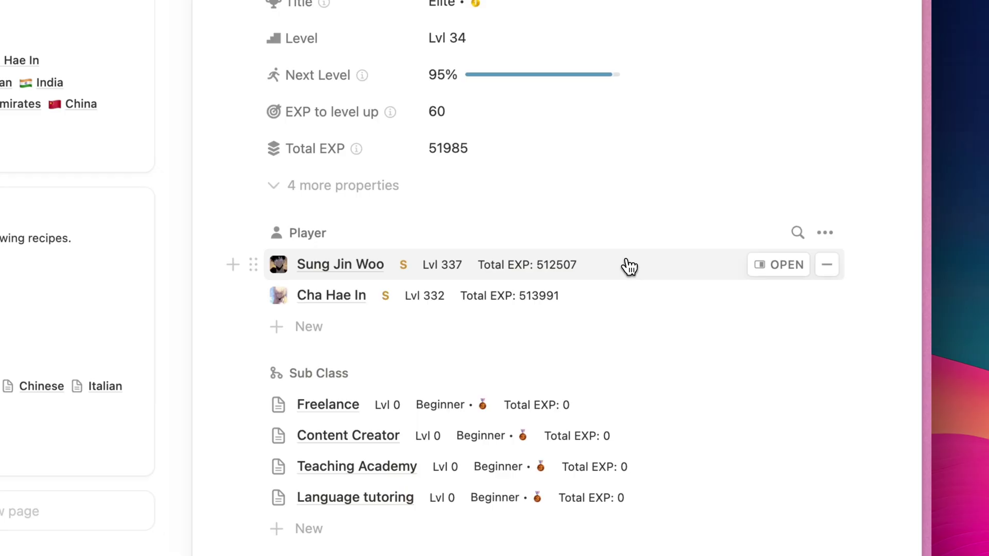
Unlink both players from the Entrepreneur class, relink them with the second player first, then close it.
left_click(828, 267)
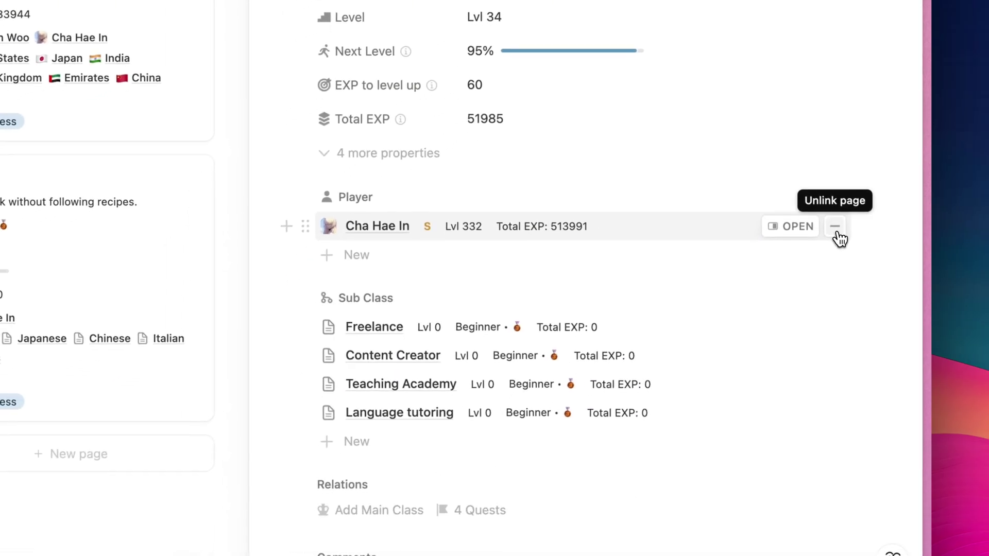
left_click(836, 228)
scroll(840, 238, "down", 2)
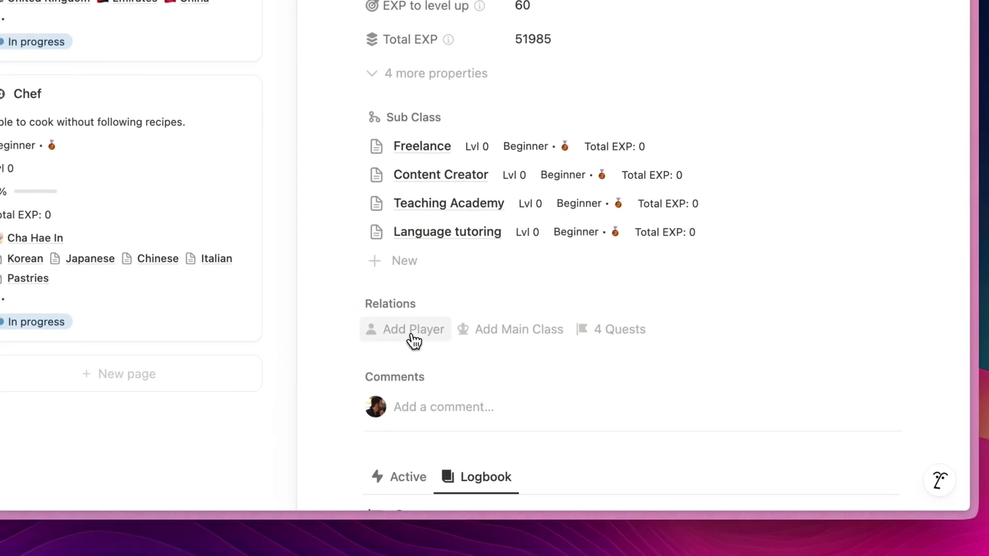
left_click(414, 330)
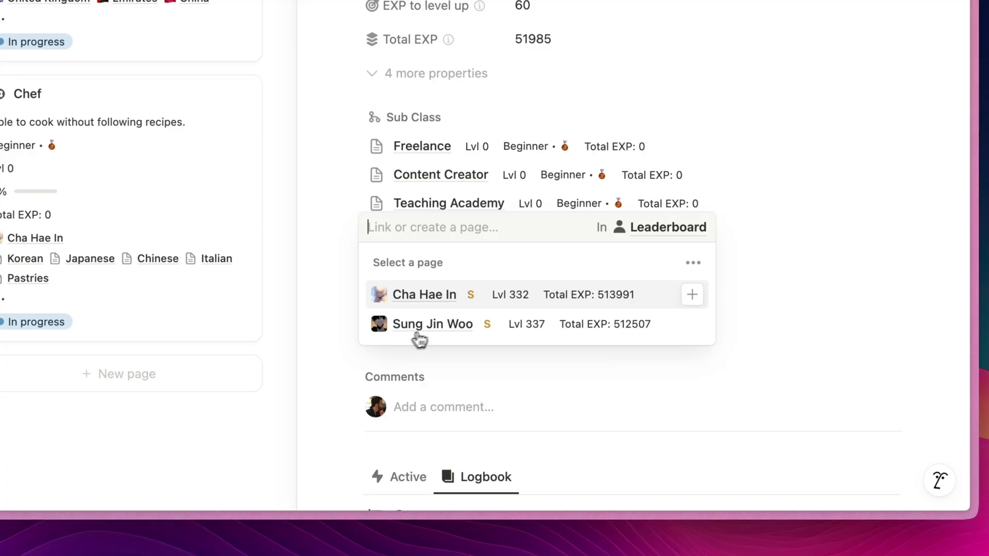
left_click(693, 296)
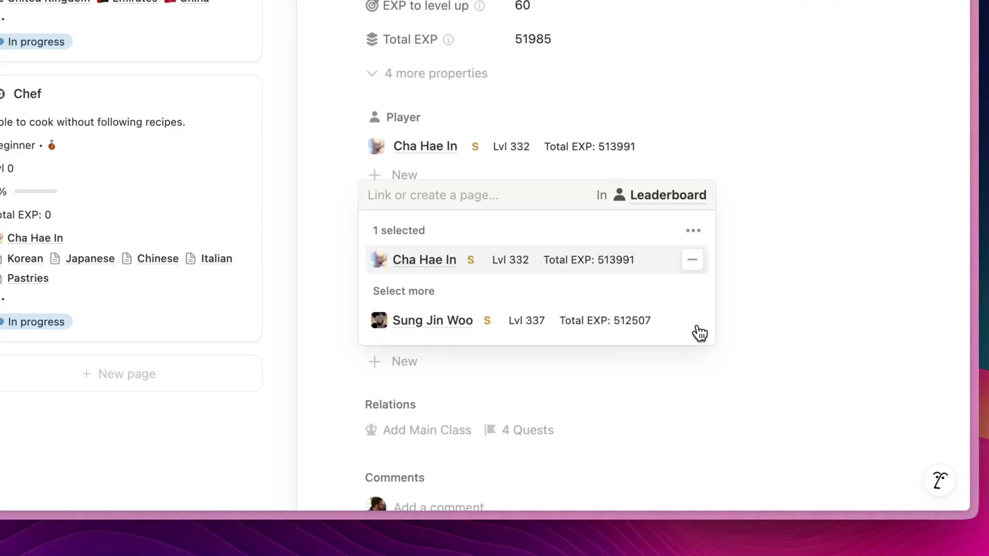
left_click(697, 326)
key("Escape")
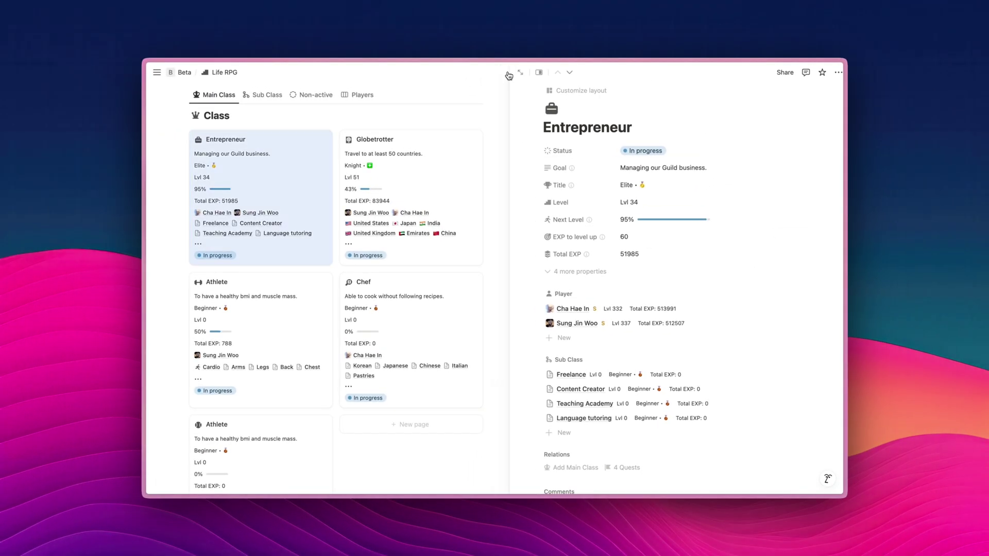
left_click(456, 7)
scroll(197, 240, "down", 1)
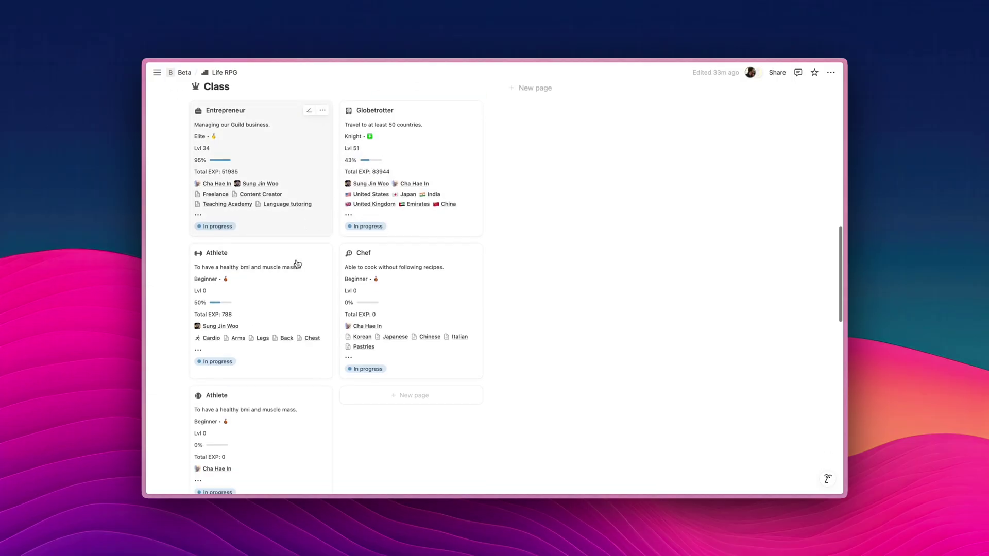
scroll(280, 258, "down", 2)
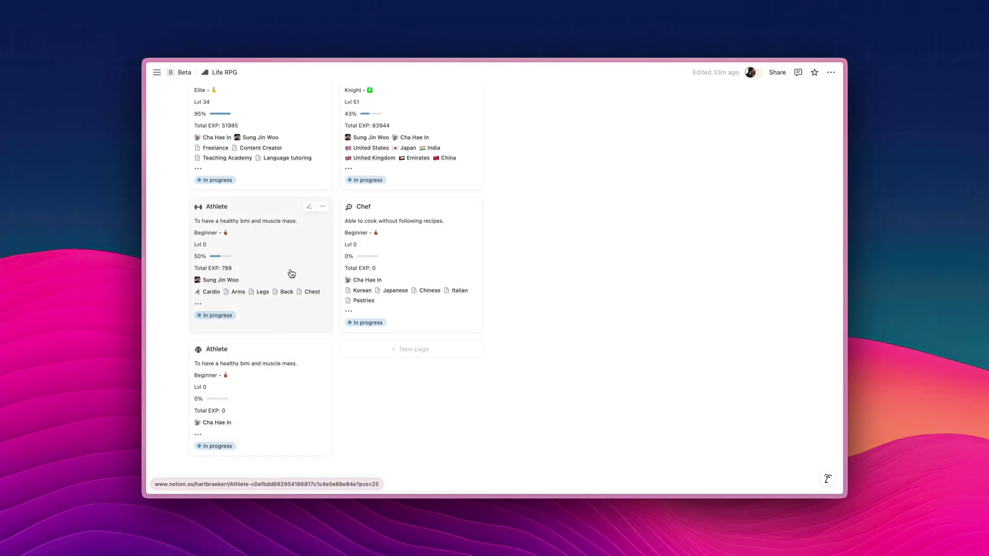
scroll(291, 274, "up", 4)
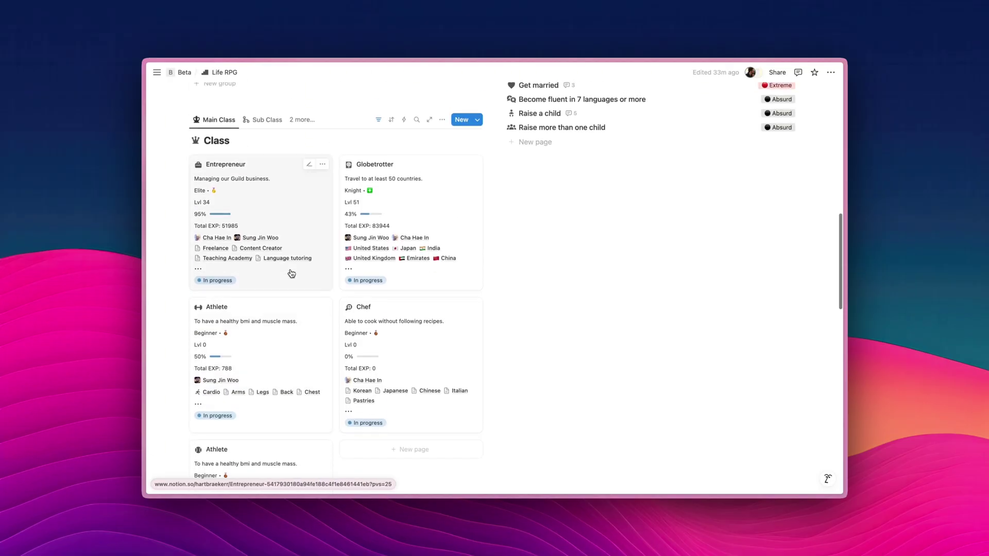
scroll(292, 273, "down", 1)
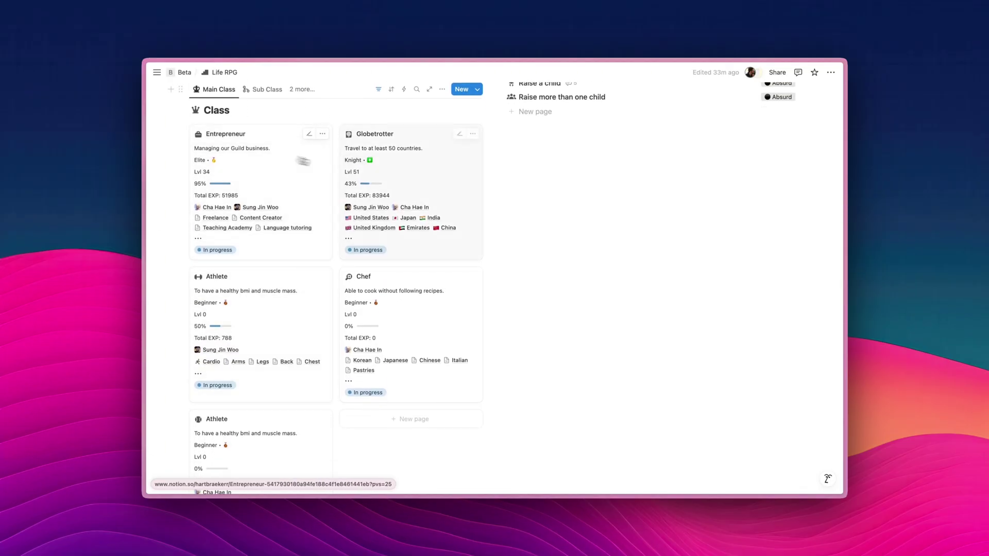
scroll(289, 355, "up", 1)
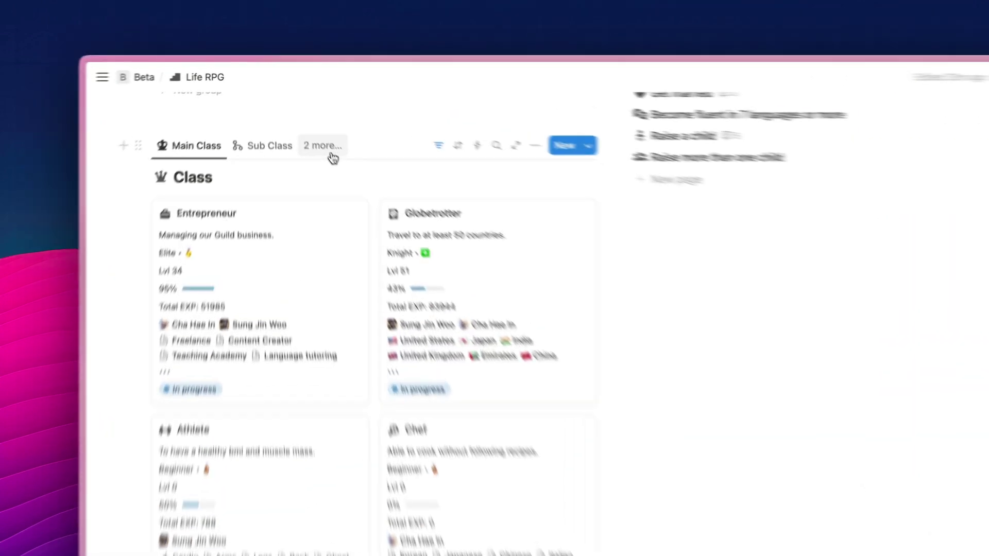
Create a new board view for the Class database.
left_click(304, 118)
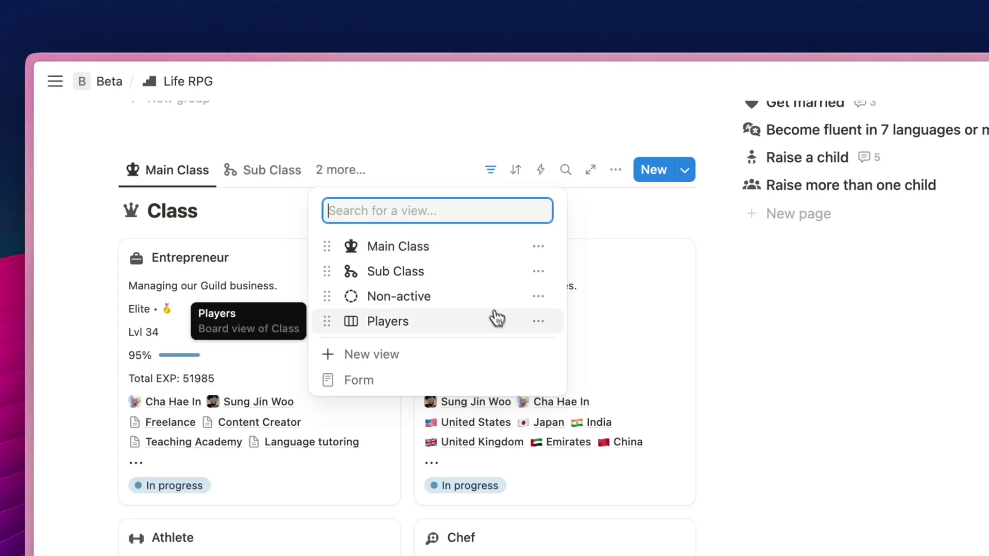
left_click(446, 359)
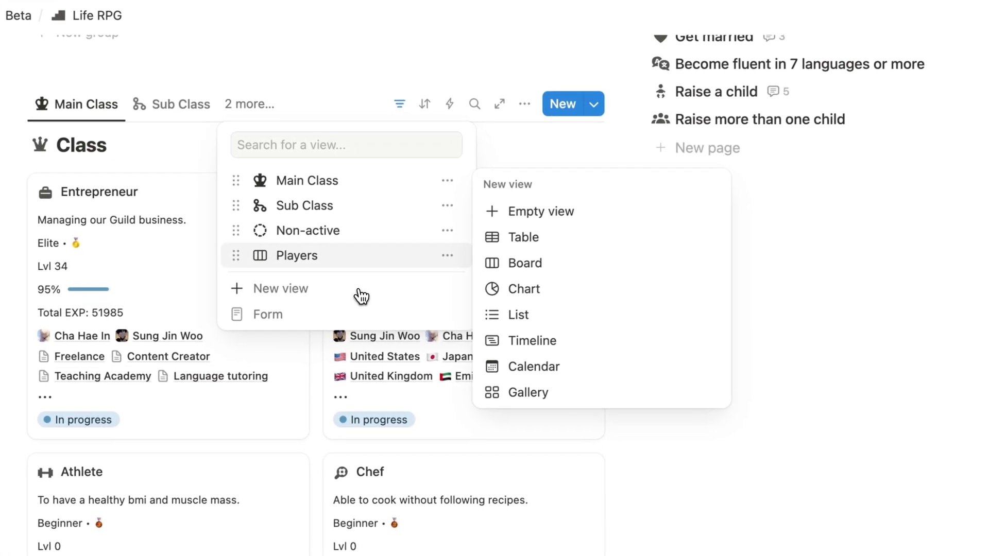
left_click(540, 267)
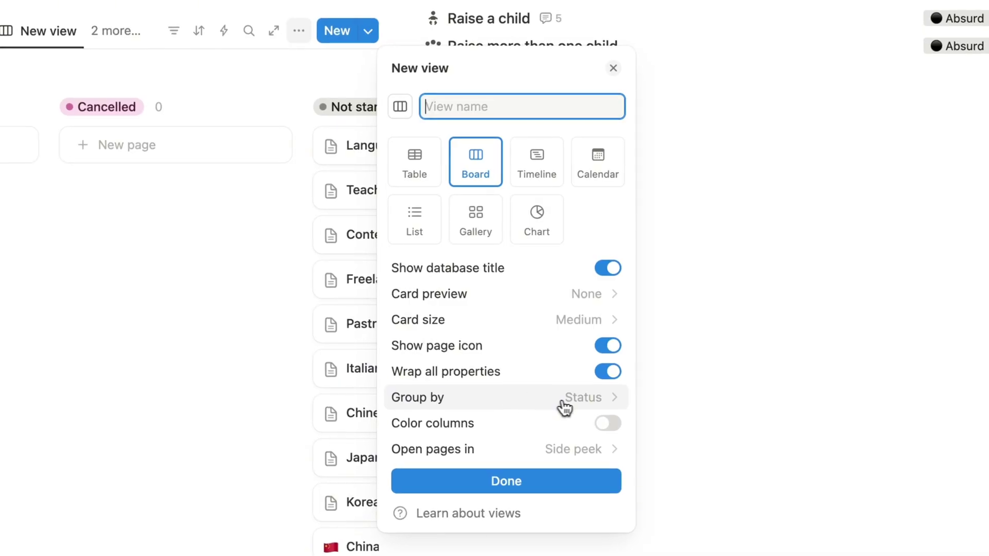
Group the board by Player and hide the No Player column.
left_click(577, 407)
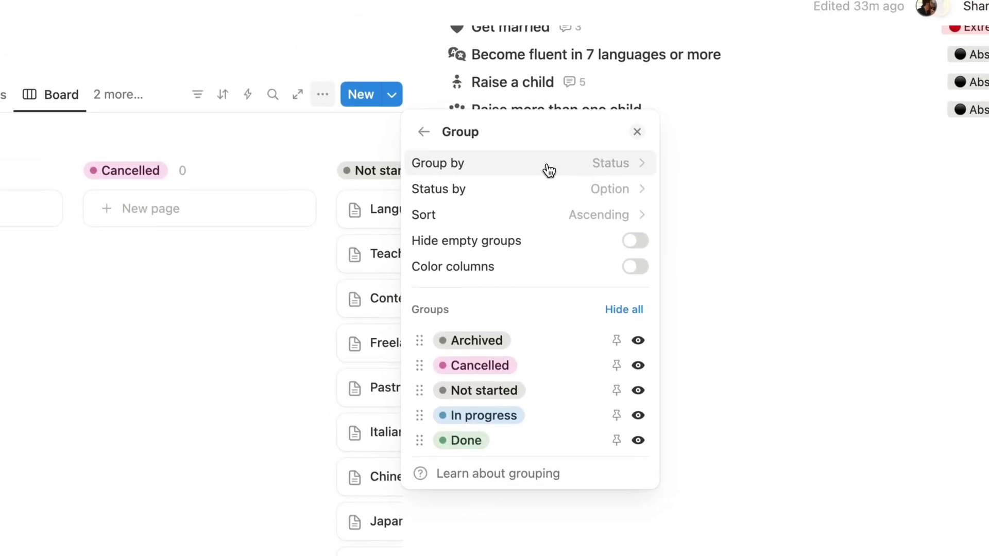
left_click(524, 104)
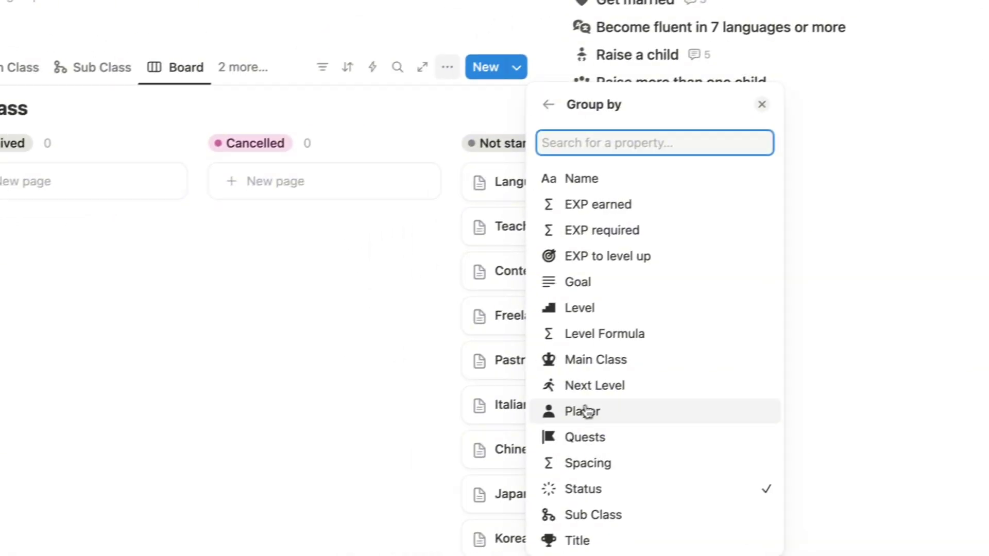
left_click(466, 442)
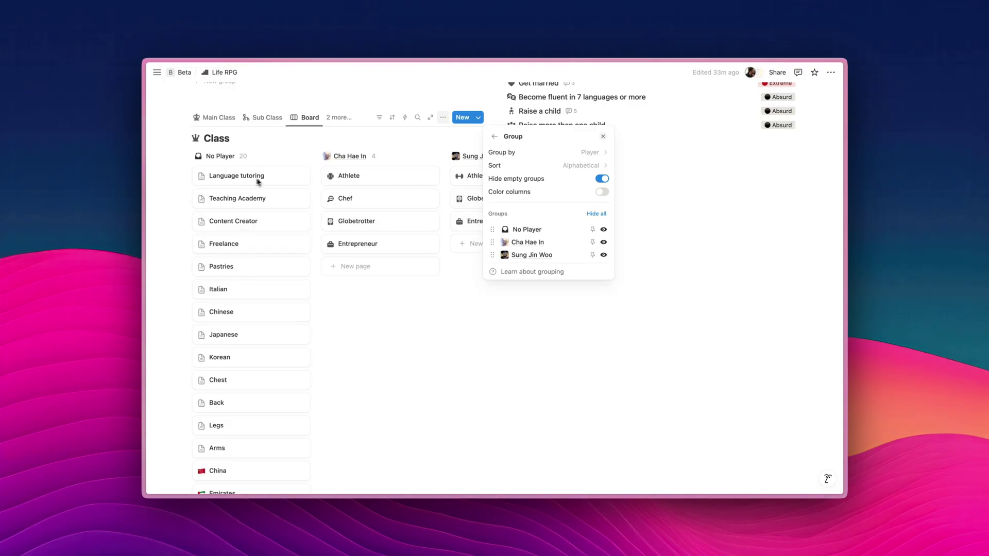
left_click(604, 230)
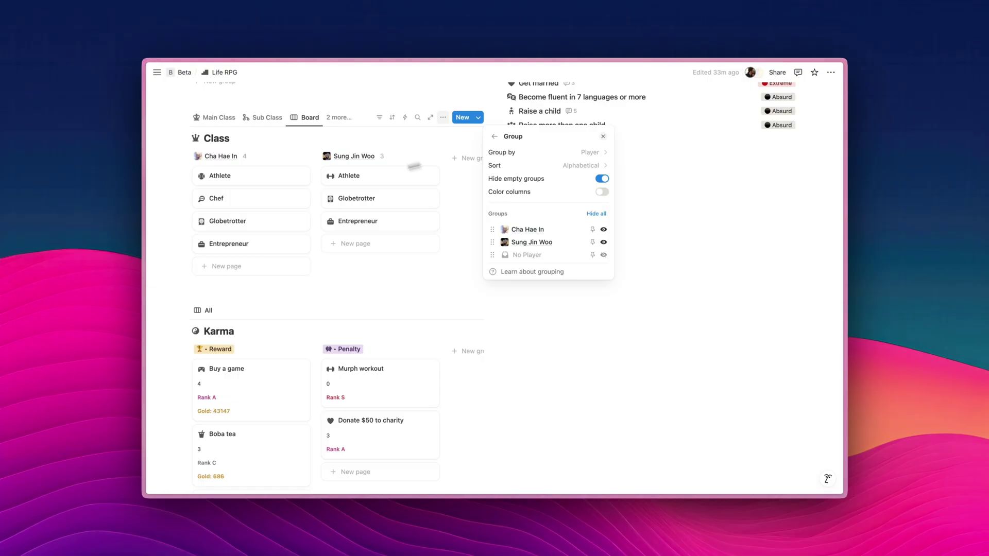
Show each class's Goal and Level on the board cards.
left_click(496, 137)
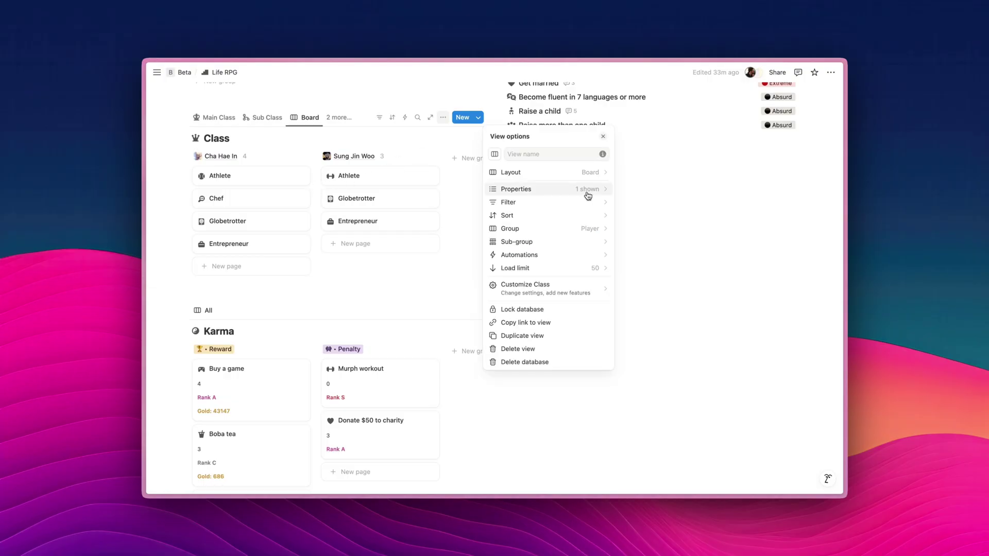
left_click(595, 193)
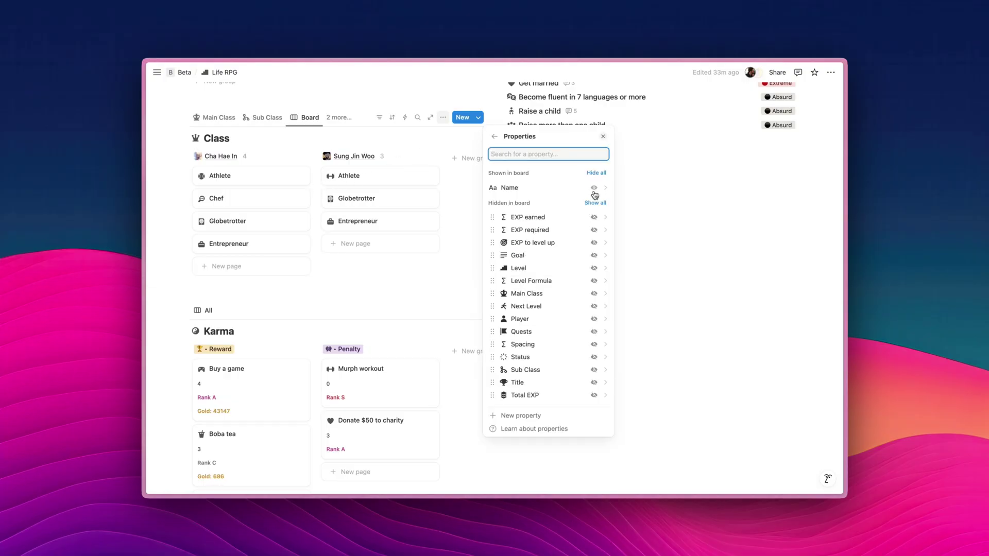
left_click(594, 255)
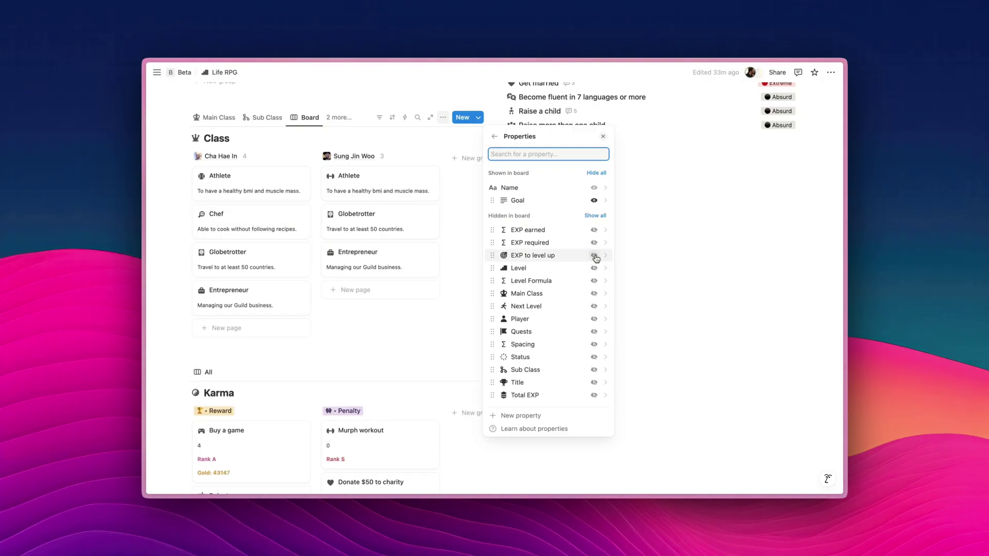
left_click(594, 268)
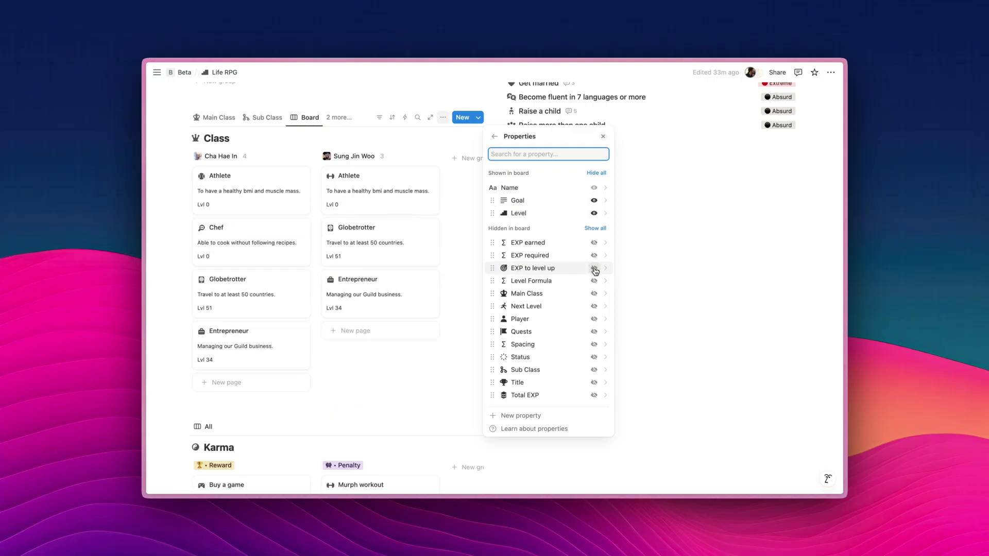
left_click(603, 137)
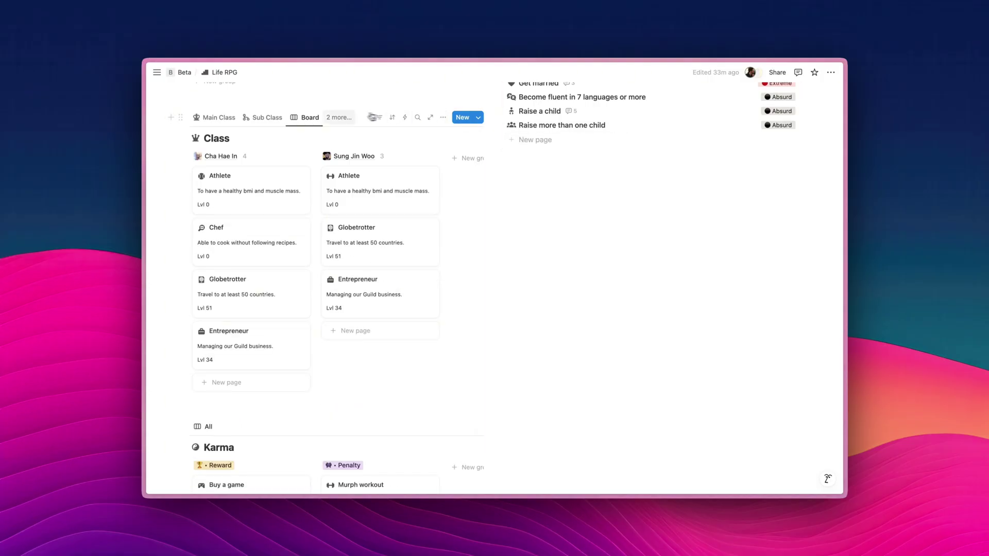
Switch from the Players board view to the Main Class view.
left_click(339, 117)
left_click(374, 194)
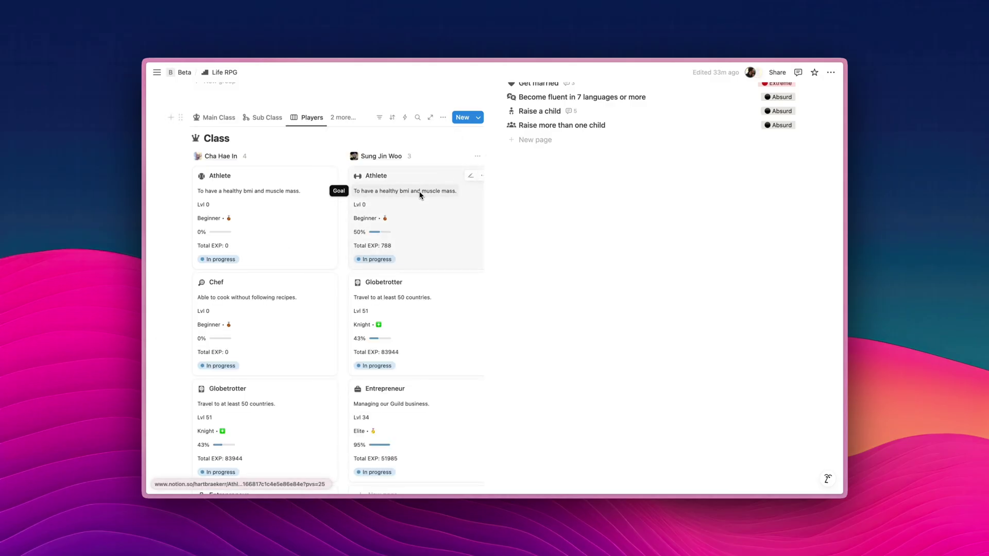
scroll(379, 237, "down", 3)
scroll(378, 237, "up", 3)
scroll(379, 237, "up", 1)
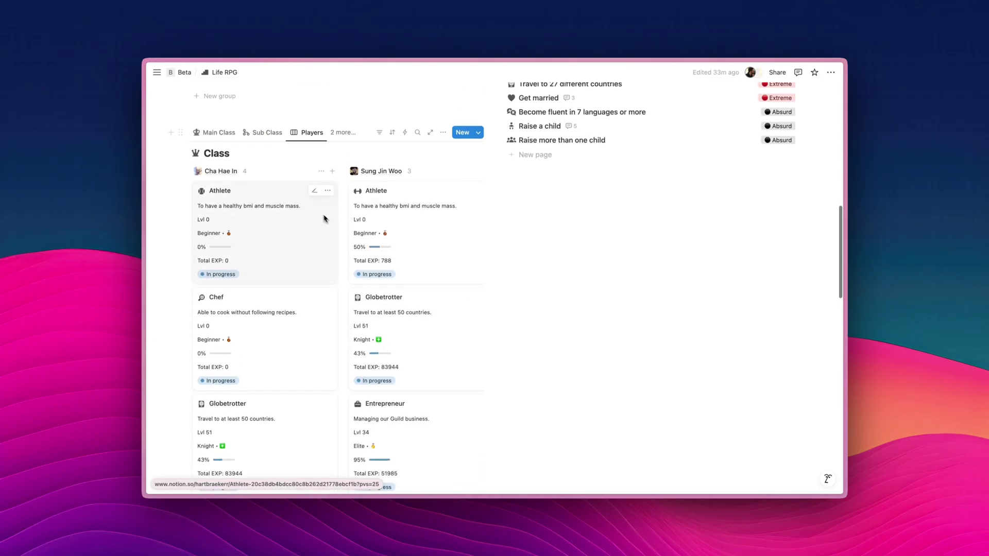
left_click(211, 134)
scroll(355, 316, "down", 3)
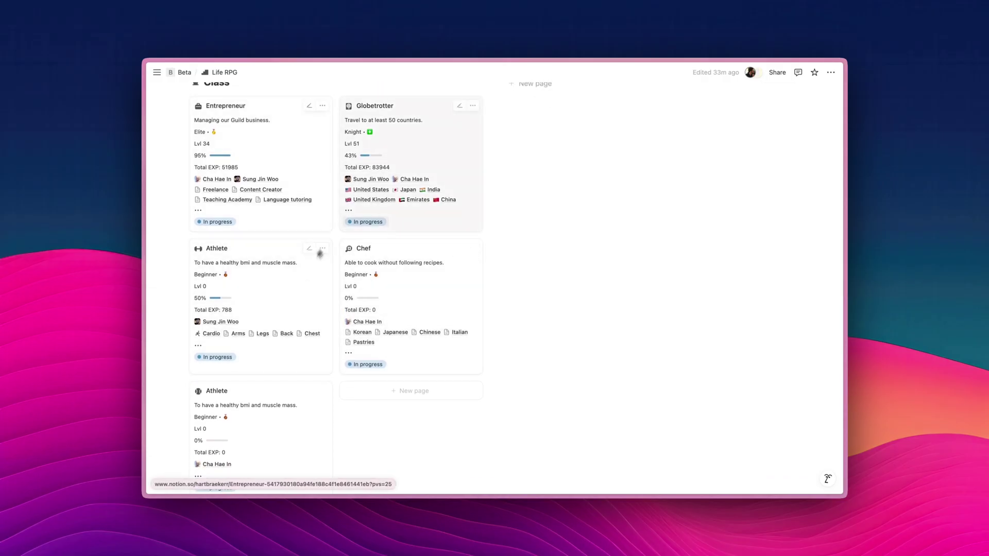
scroll(345, 191, "up", 3)
left_click(297, 152)
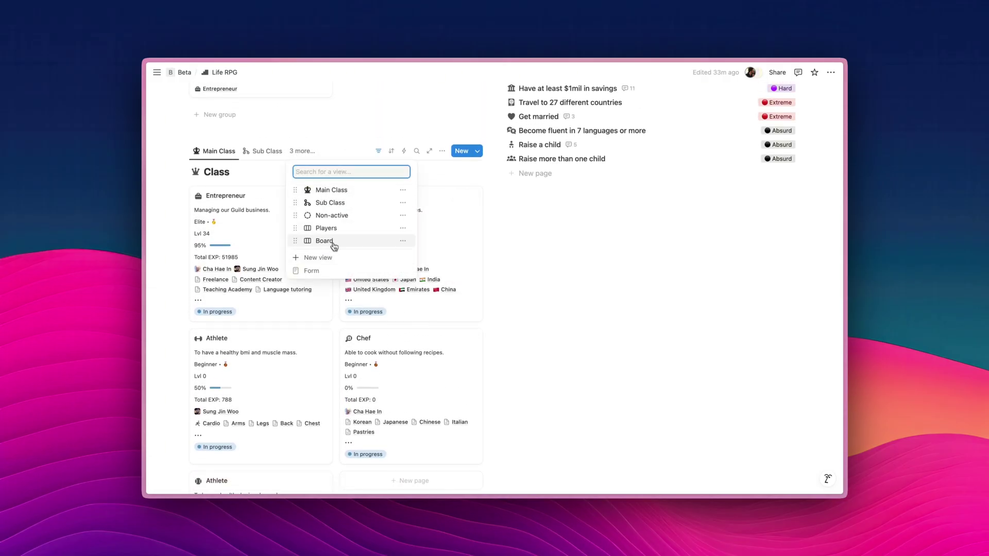
left_click(322, 228)
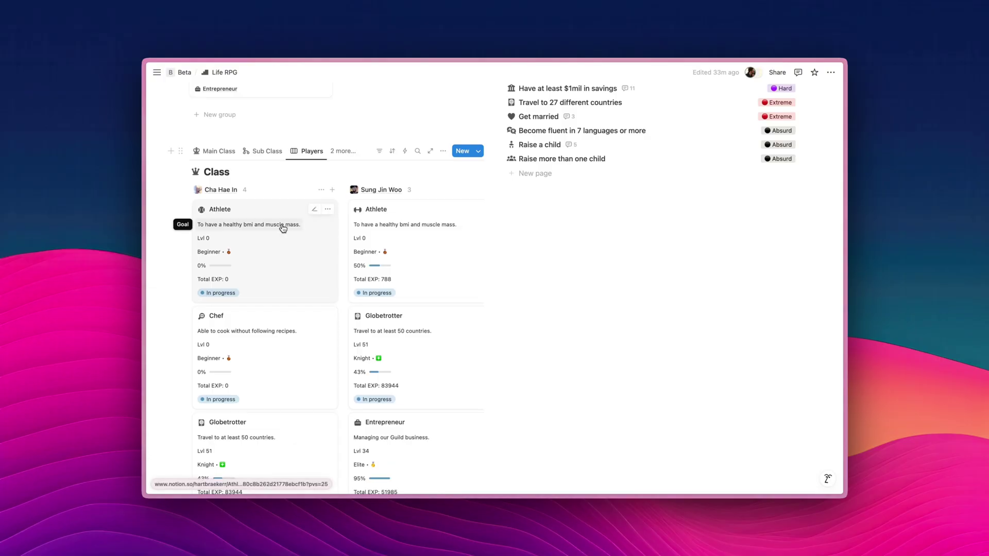
scroll(288, 228, "down", 2)
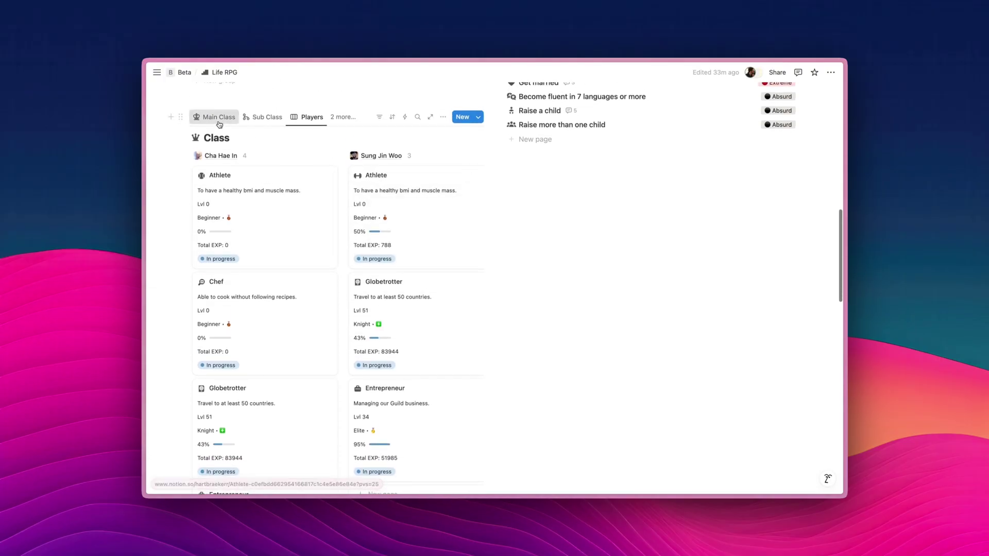
left_click(216, 115)
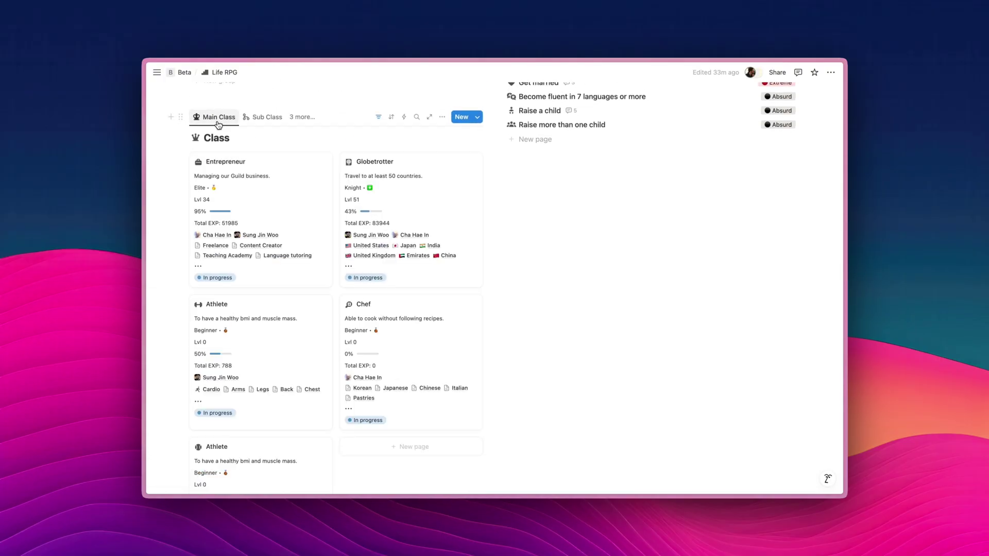
left_click(395, 119)
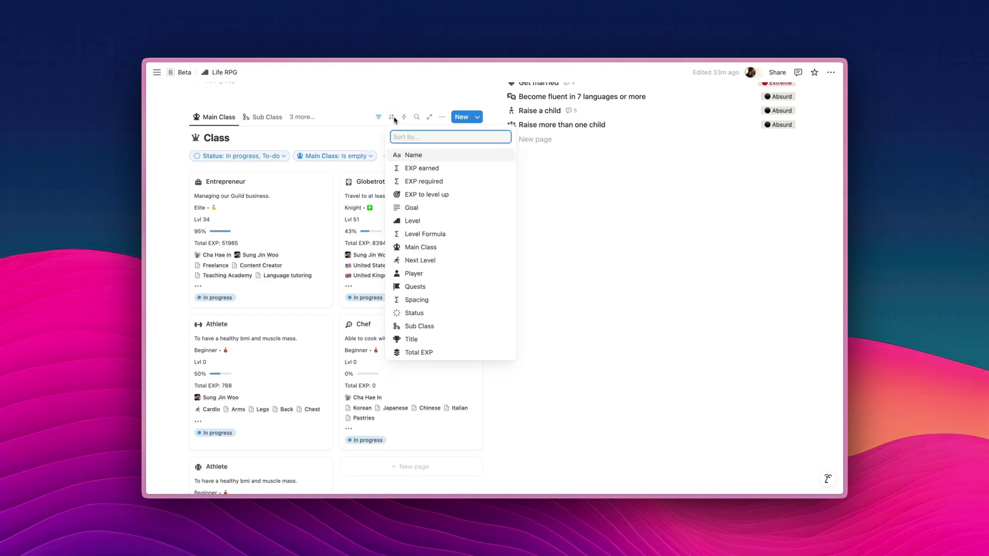
left_click(393, 118)
left_click(393, 118)
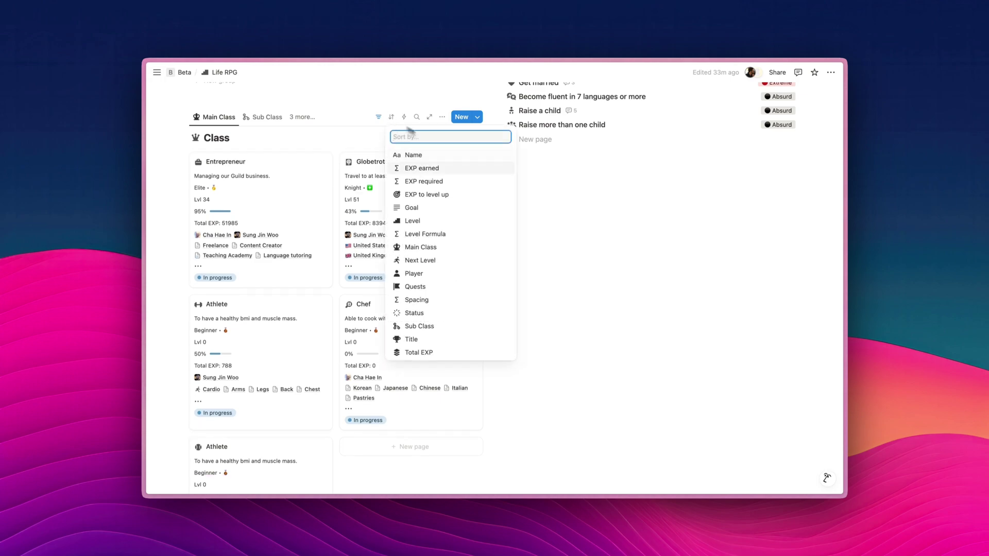
key("Escape")
scroll(426, 214, "down", 3)
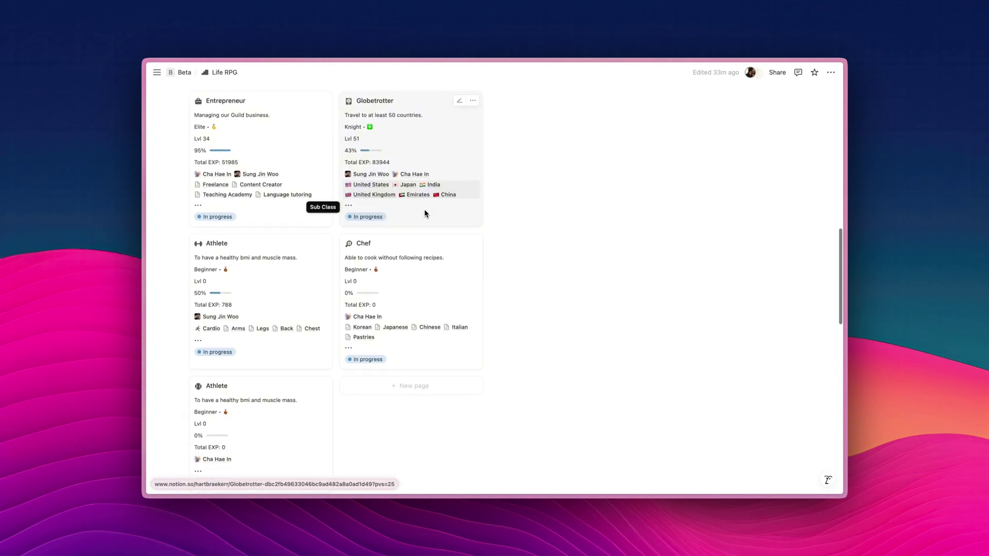
scroll(426, 213, "up", 2)
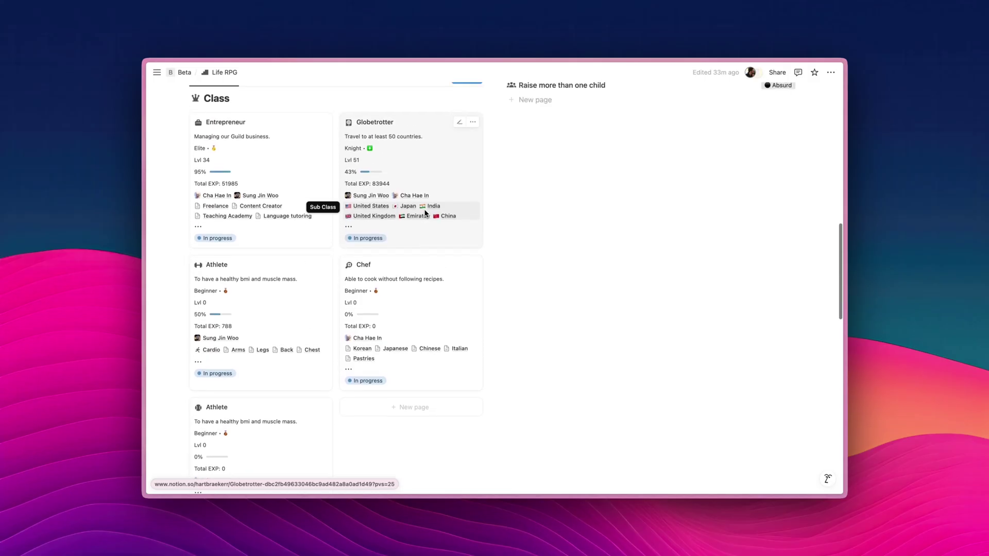
scroll(425, 212, "up", 1)
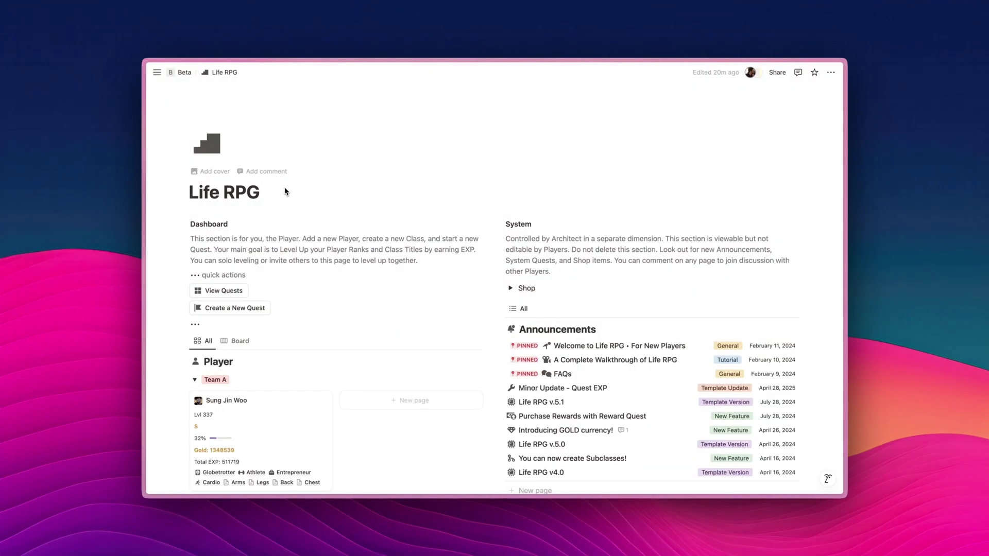
Create a new quest page titled 'Run 20km'.
left_click(285, 193)
left_click(226, 315)
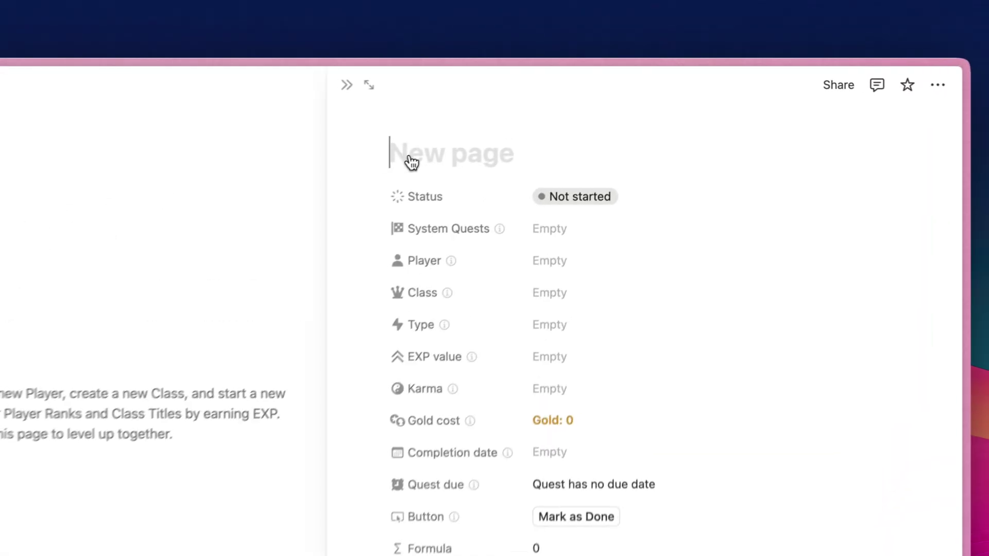
type("Ru")
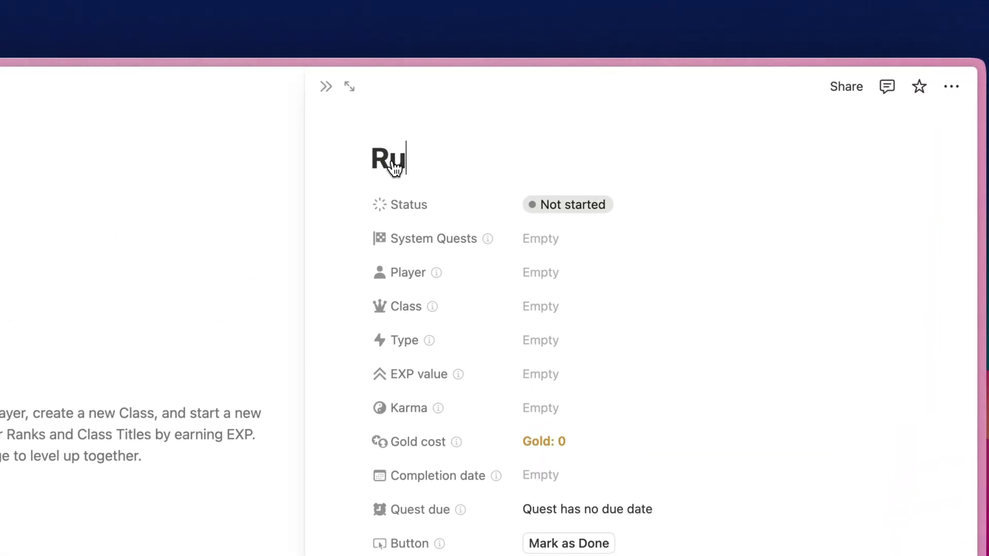
type("n 20km")
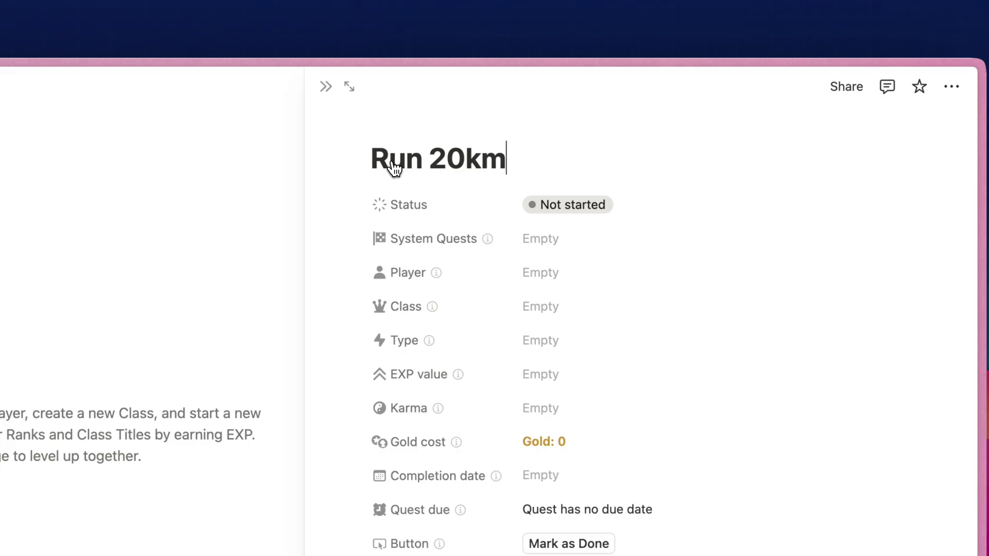
Link both players to the Run 20km quest's Player property.
left_click(574, 271)
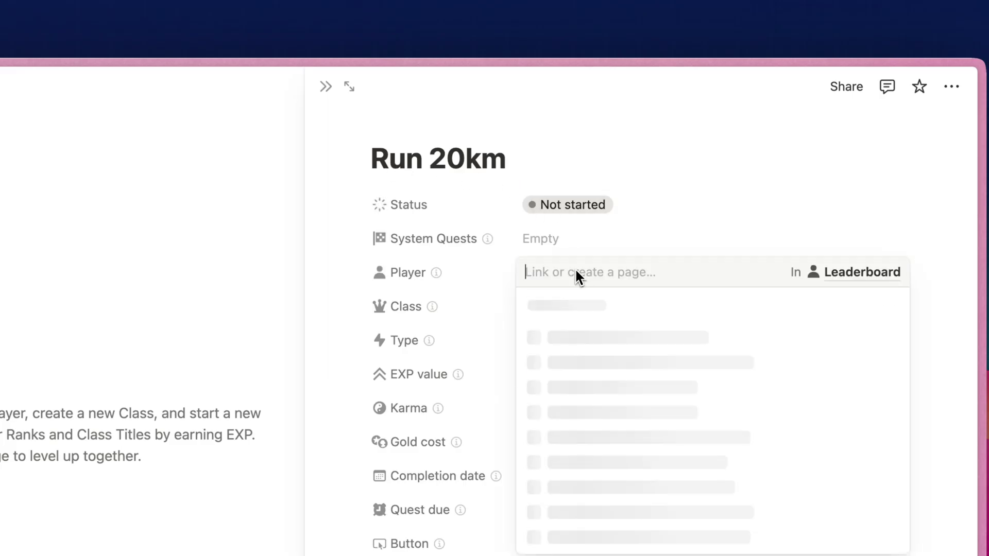
left_click(886, 339)
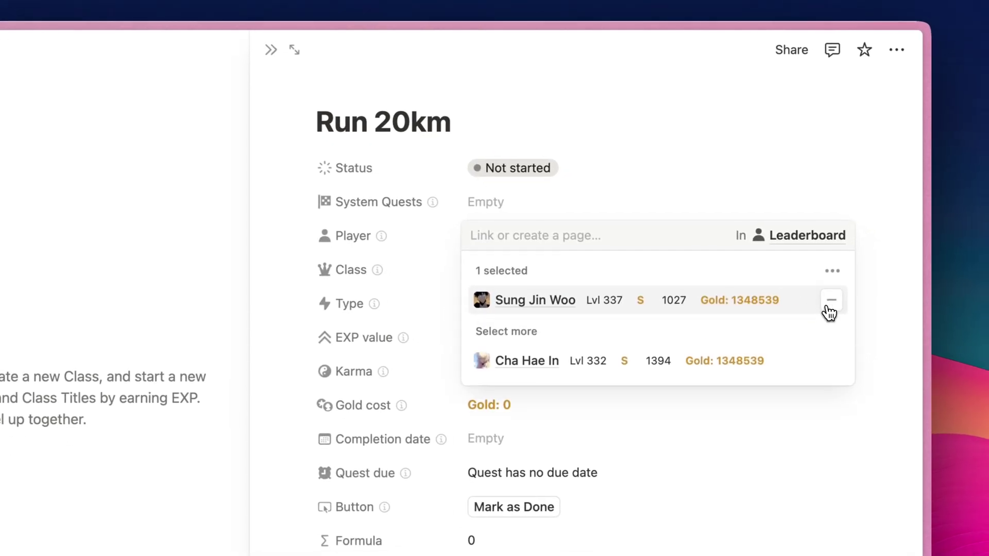
left_click(833, 358)
left_click(698, 196)
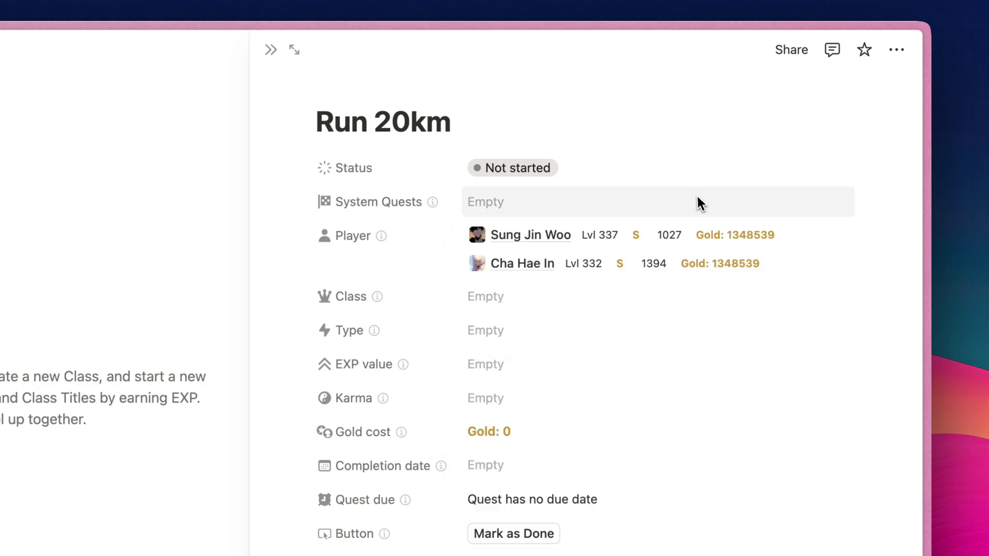
In the class picker, hide Title and Next Level and show each class's Player.
left_click(611, 299)
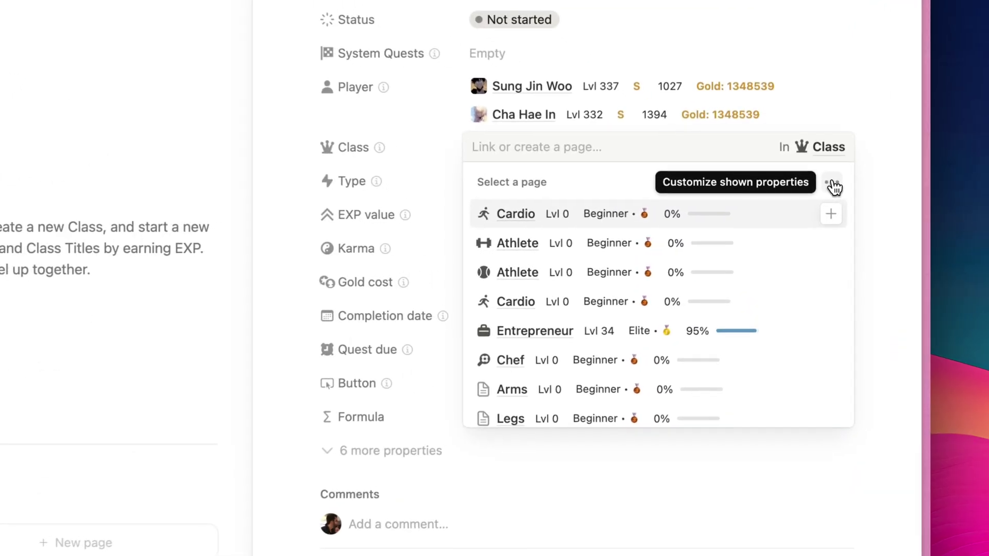
left_click(834, 184)
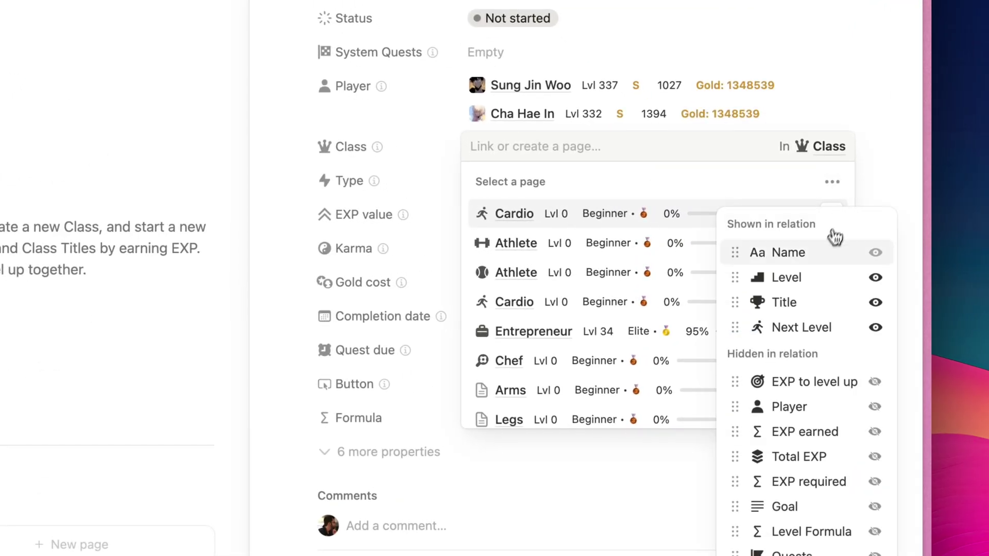
left_click(875, 303)
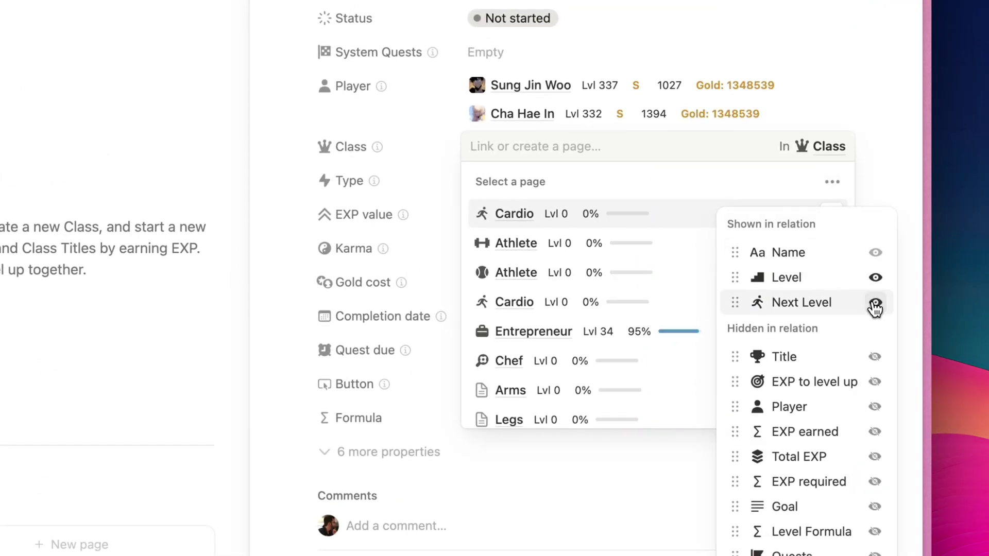
left_click(876, 303)
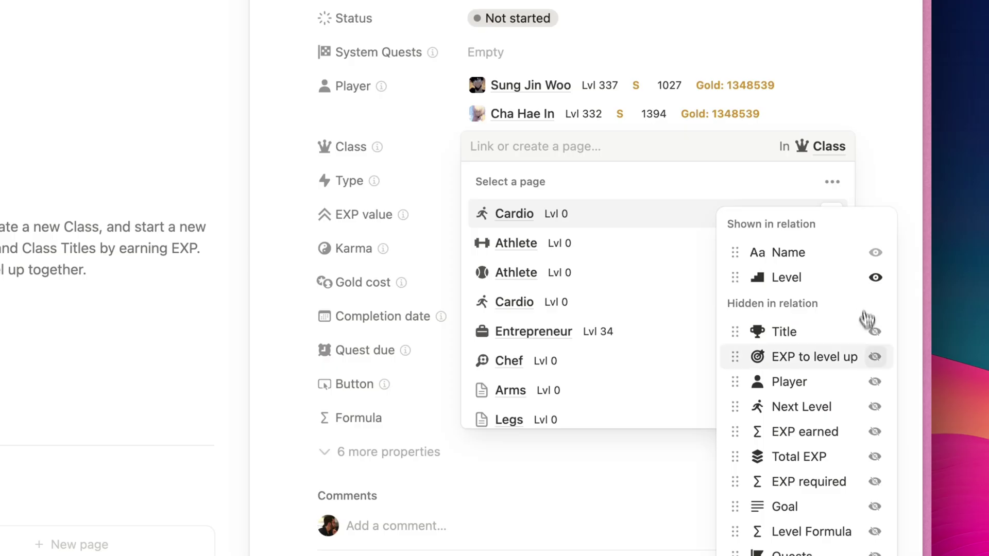
left_click(876, 381)
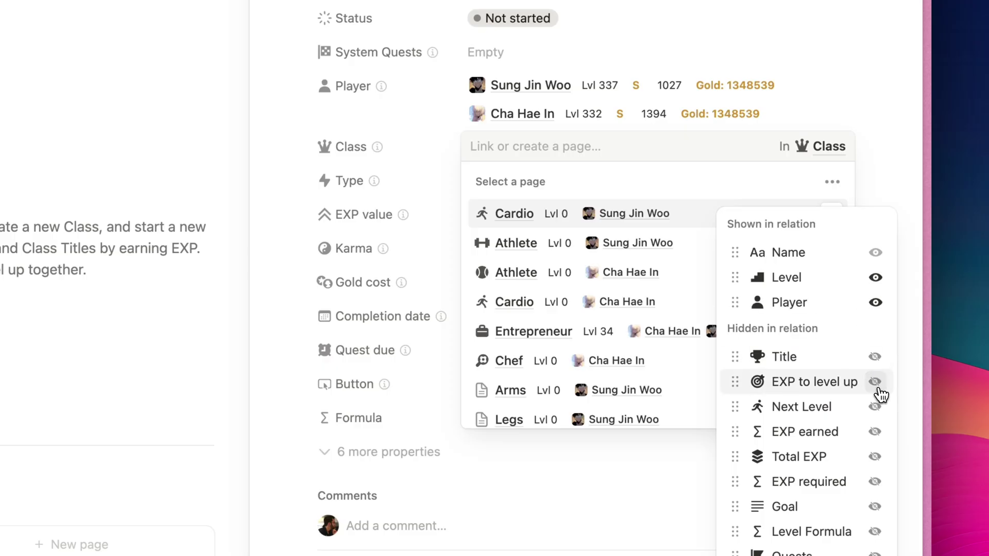
left_click(681, 162)
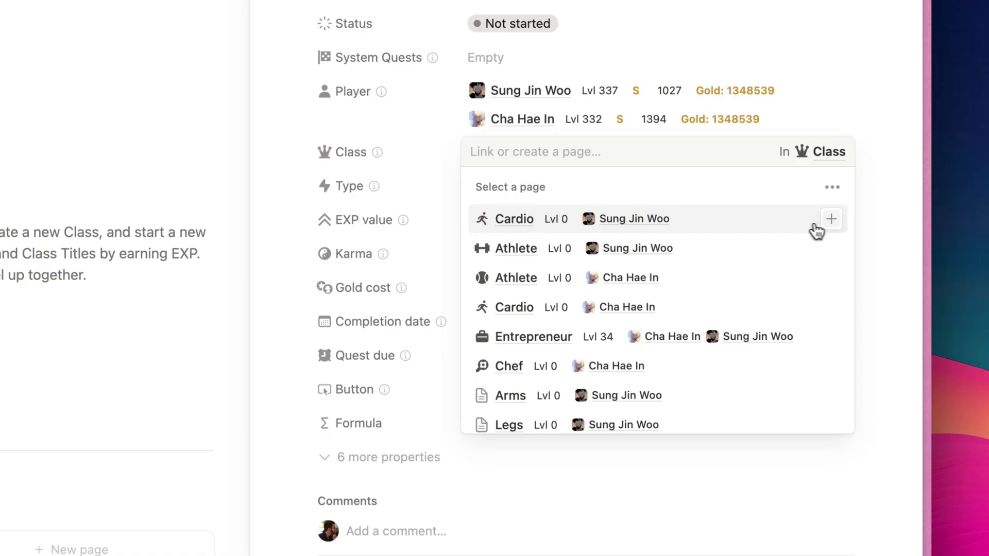
Link both players' Cardio and Athlete classes to the quest.
left_click(832, 220)
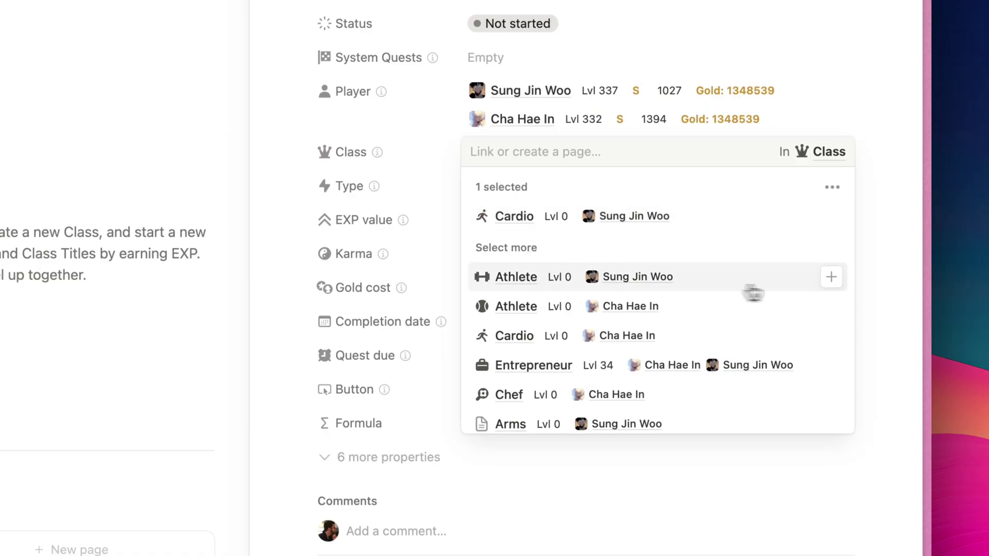
left_click(831, 278)
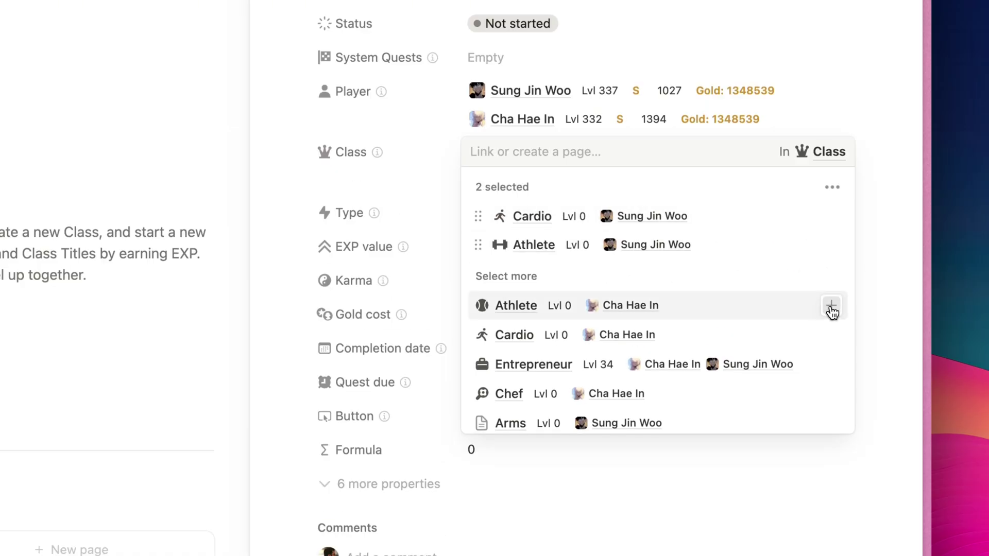
left_click(829, 307)
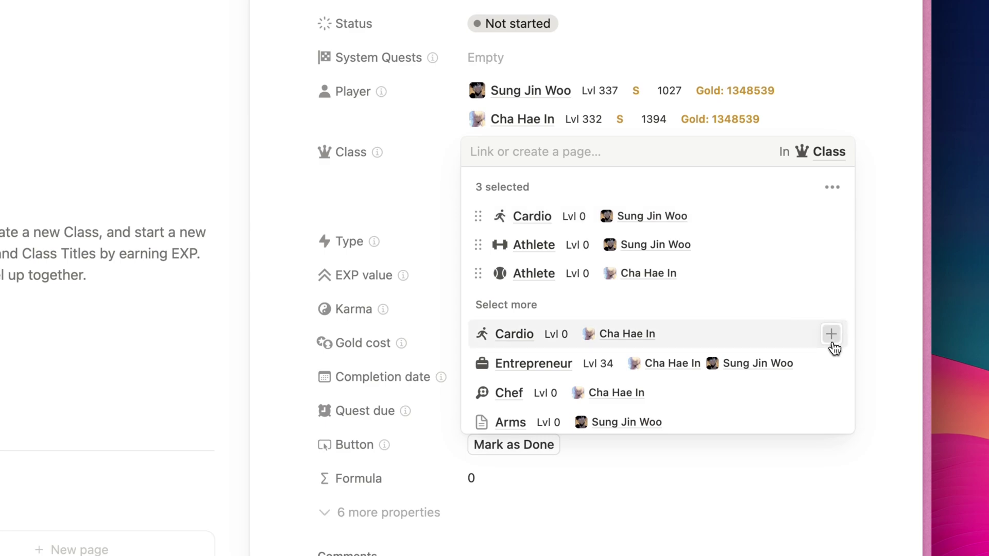
left_click(832, 341)
scroll(850, 298, "up", 1)
left_click(894, 216)
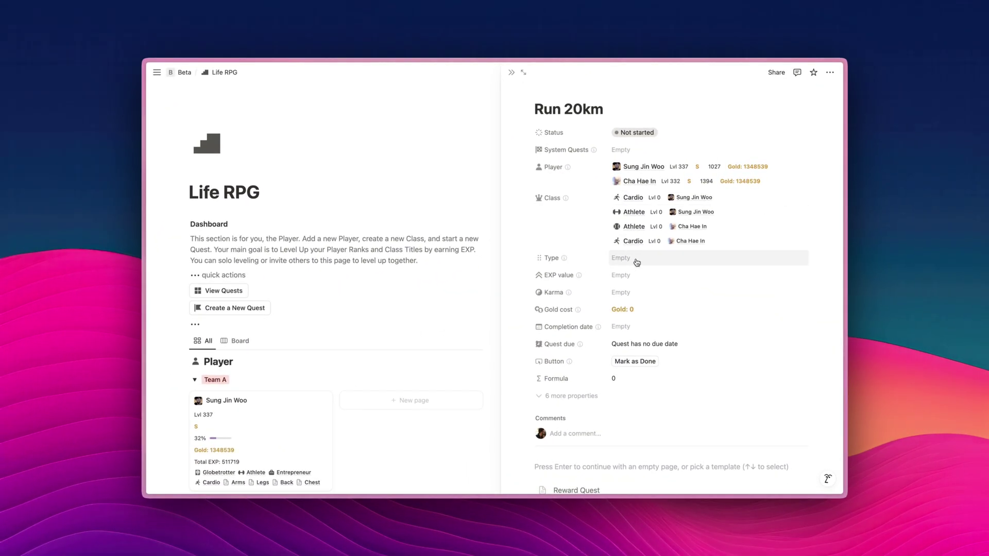
Set Type to Hard and link Watch 1 drama episode, Donate $50 to charity, Murph workout as Karma.
left_click(637, 263)
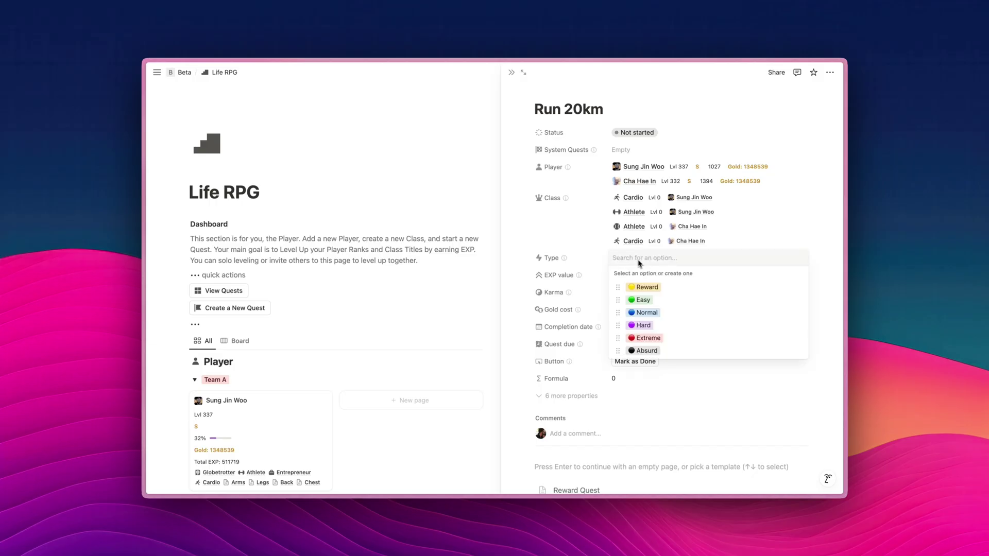
left_click(652, 326)
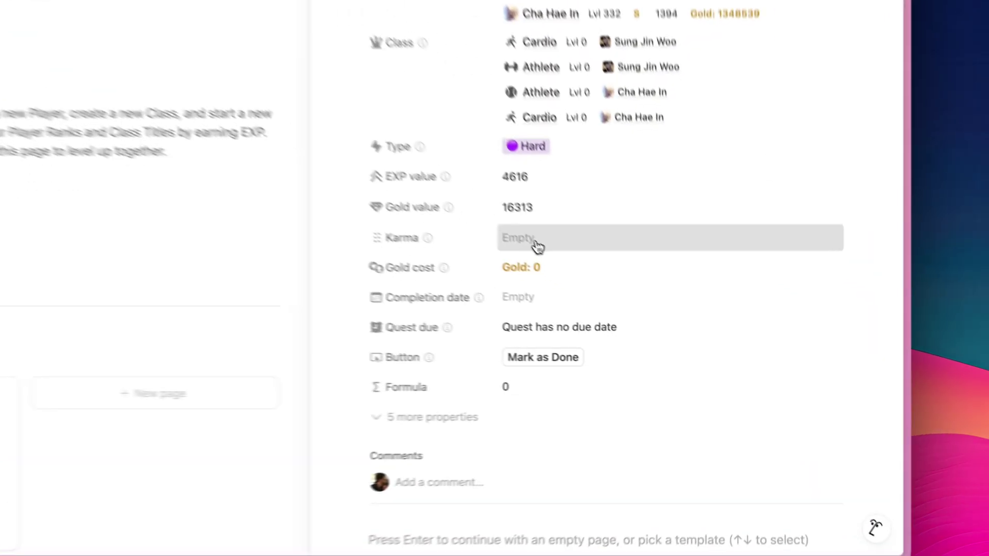
left_click(632, 312)
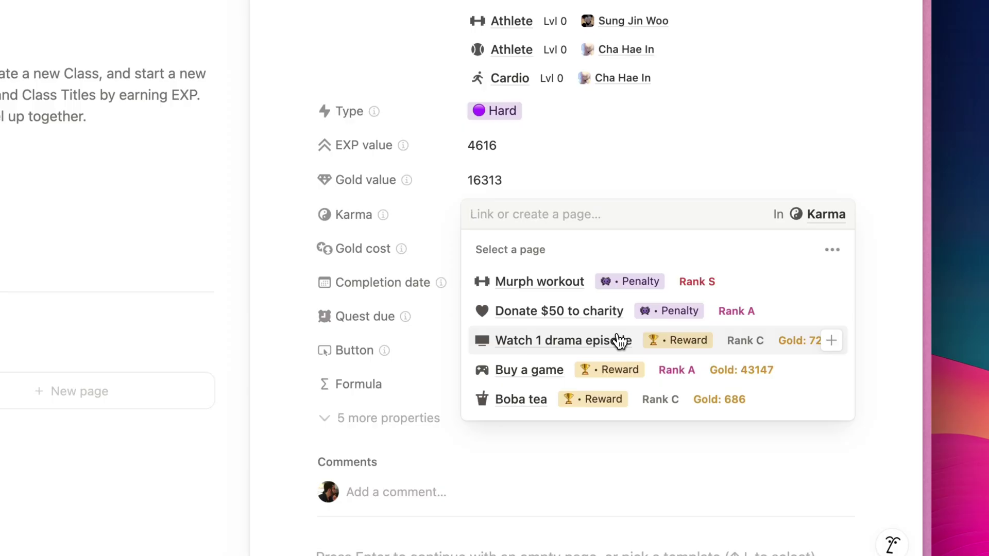
left_click(832, 341)
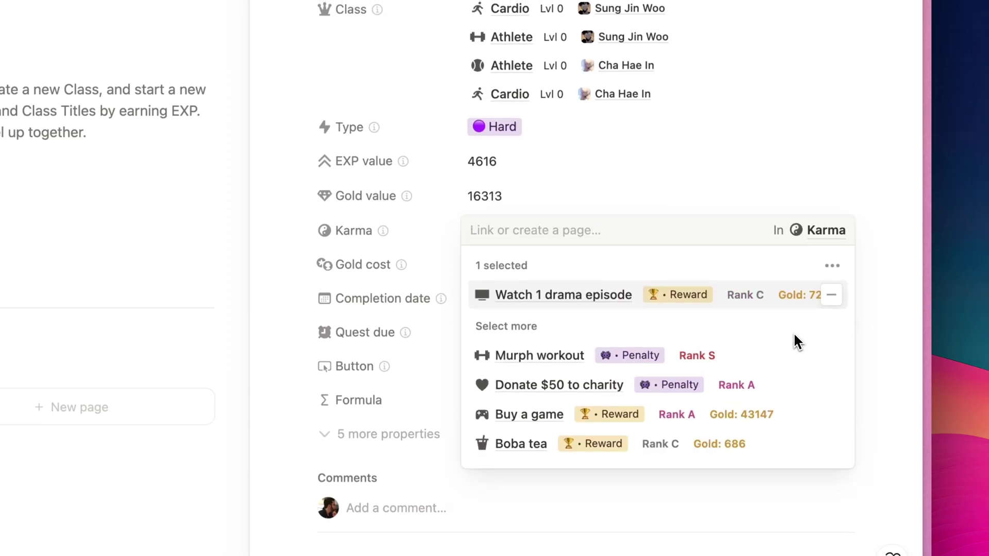
left_click(833, 387)
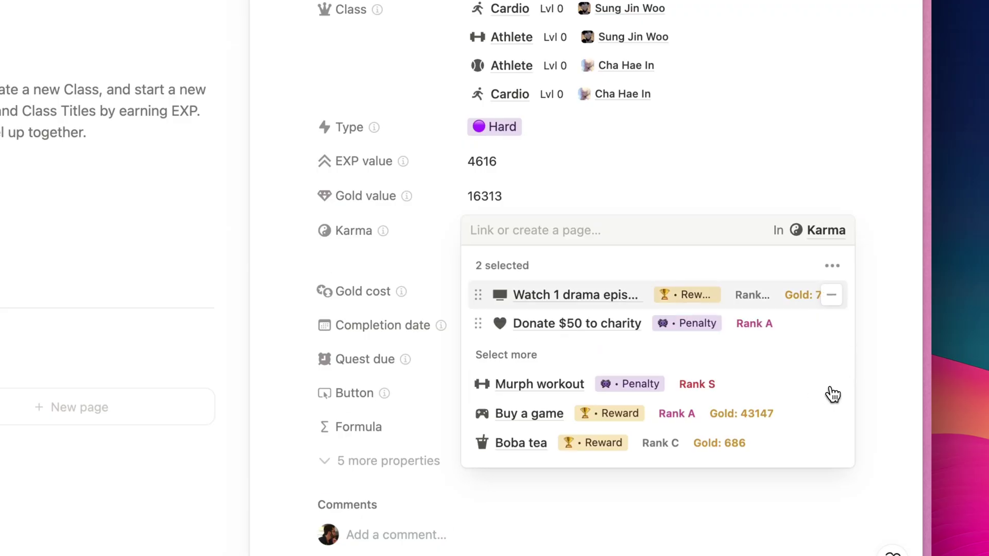
left_click(831, 391)
left_click(732, 174)
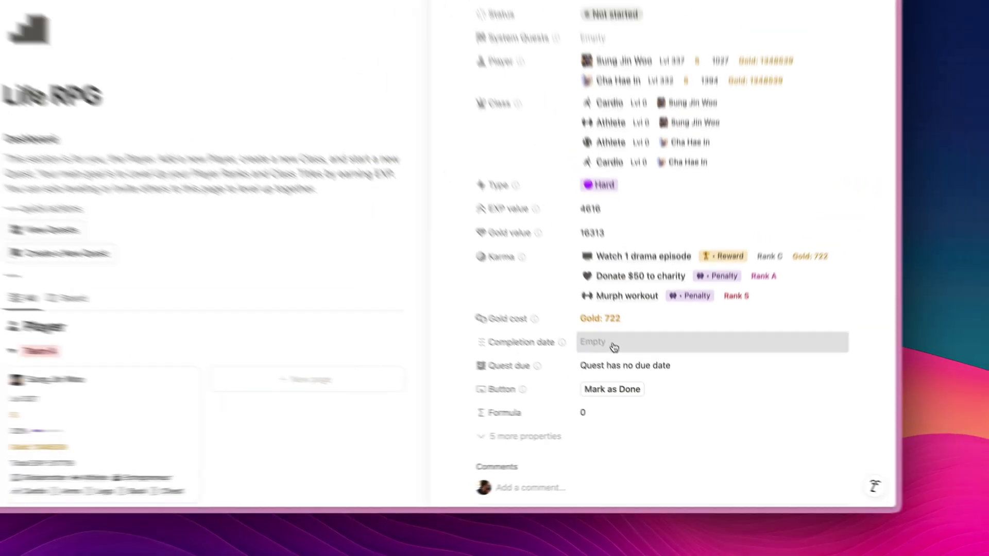
Pick June 11, 2025 as the completion date and review the reminder options.
left_click(553, 308)
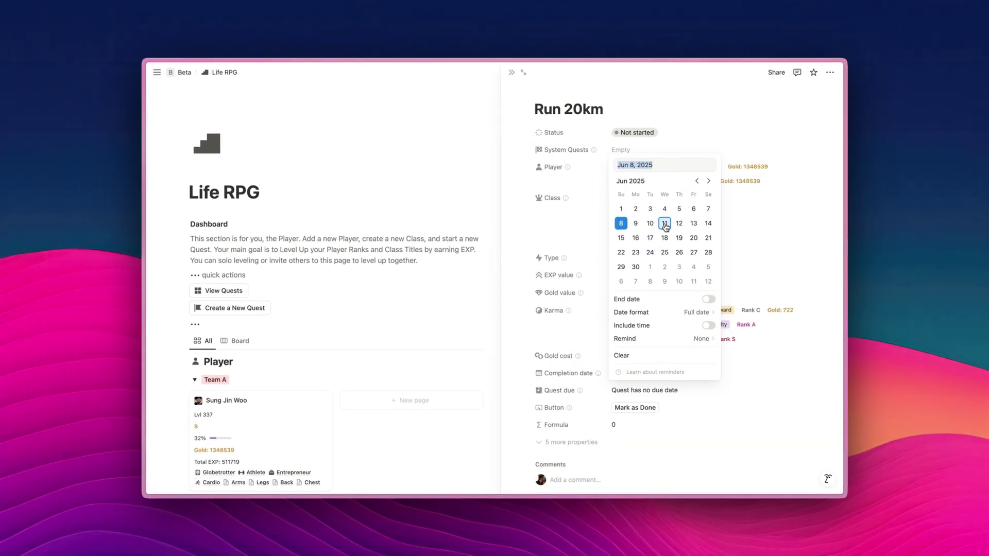
left_click(665, 224)
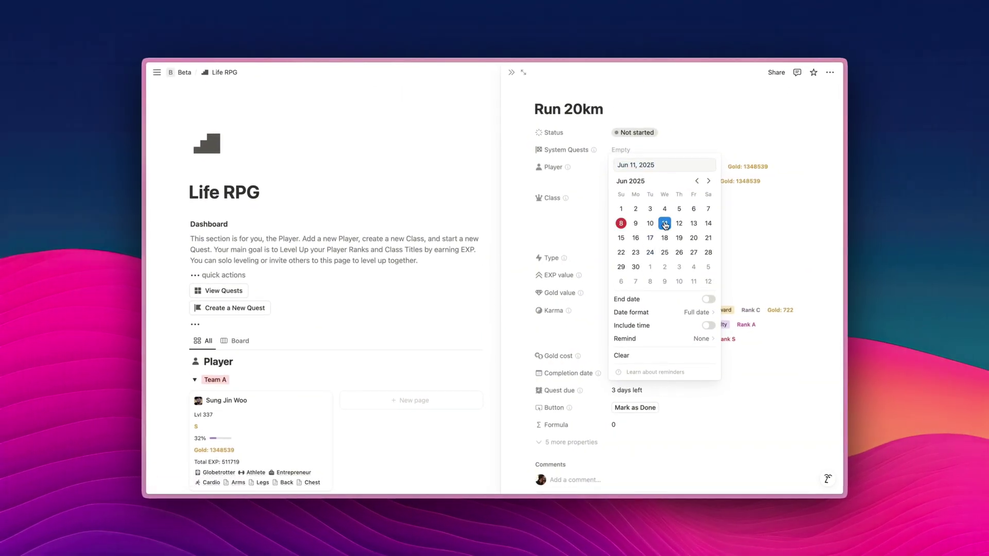
left_click(708, 344)
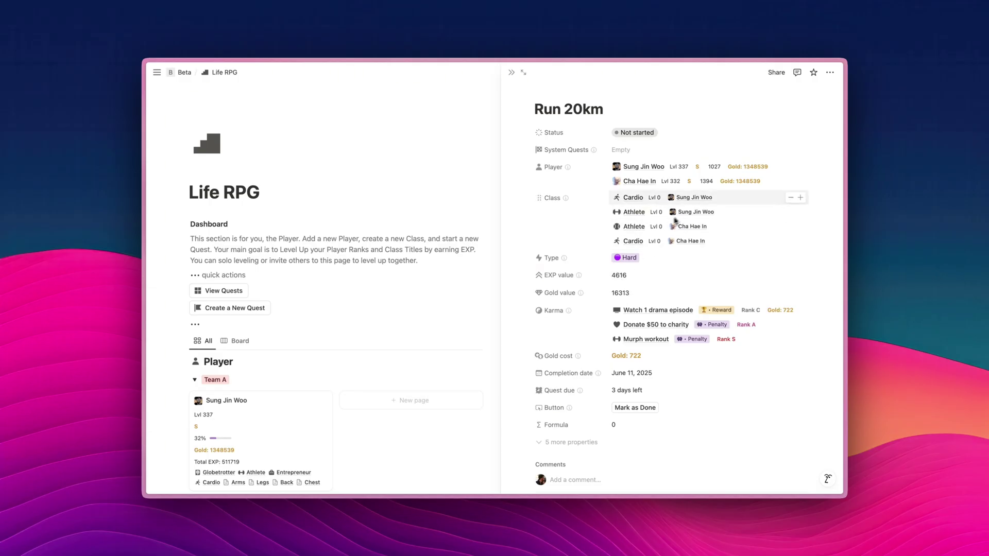
Mark Run 20km as done, then check each player's Cardio class EXP and return.
left_click(638, 408)
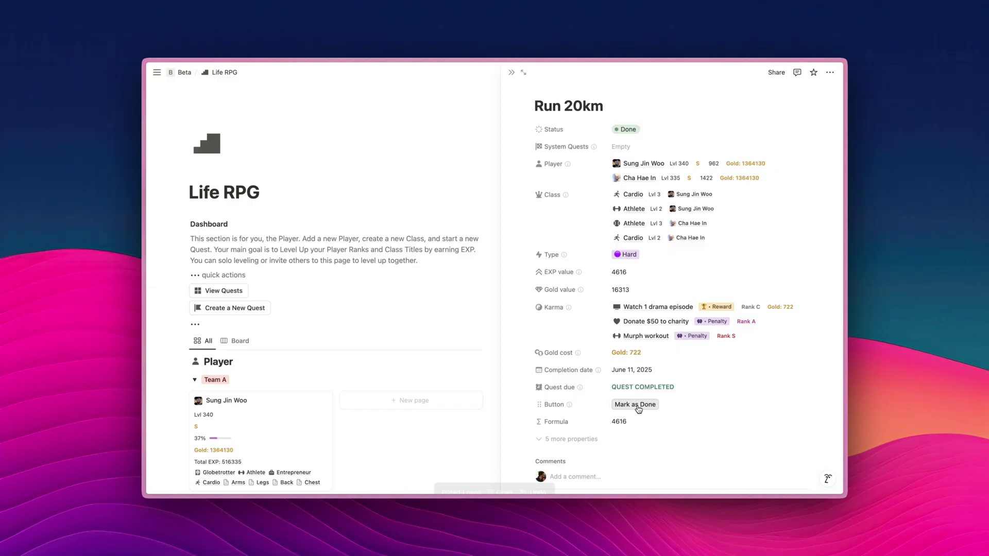
left_click(633, 238)
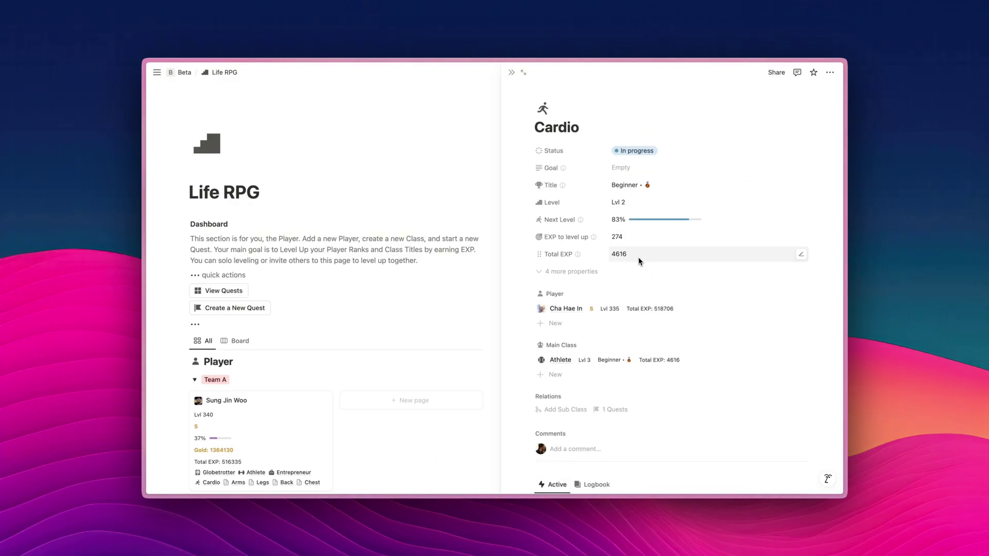
key("super+bracketleft")
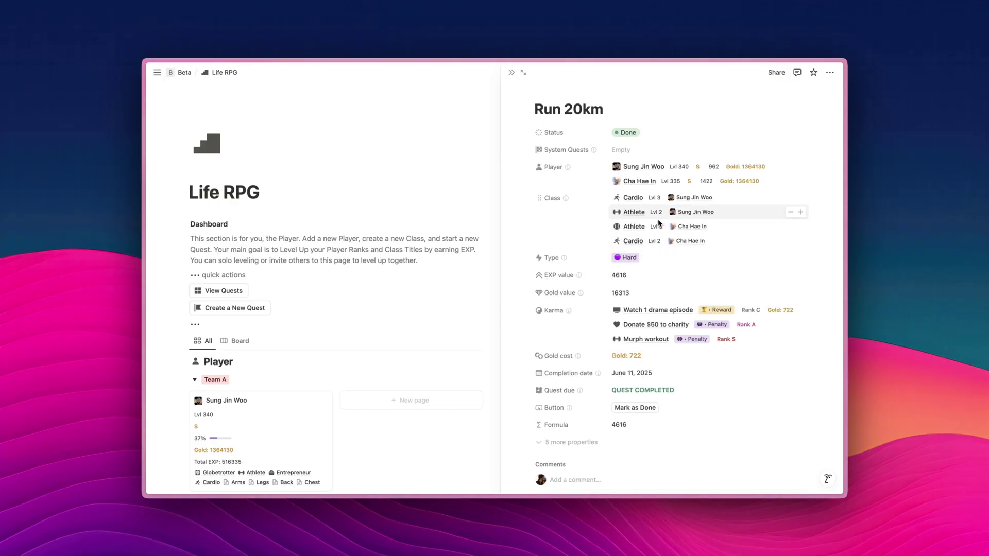
left_click(637, 199)
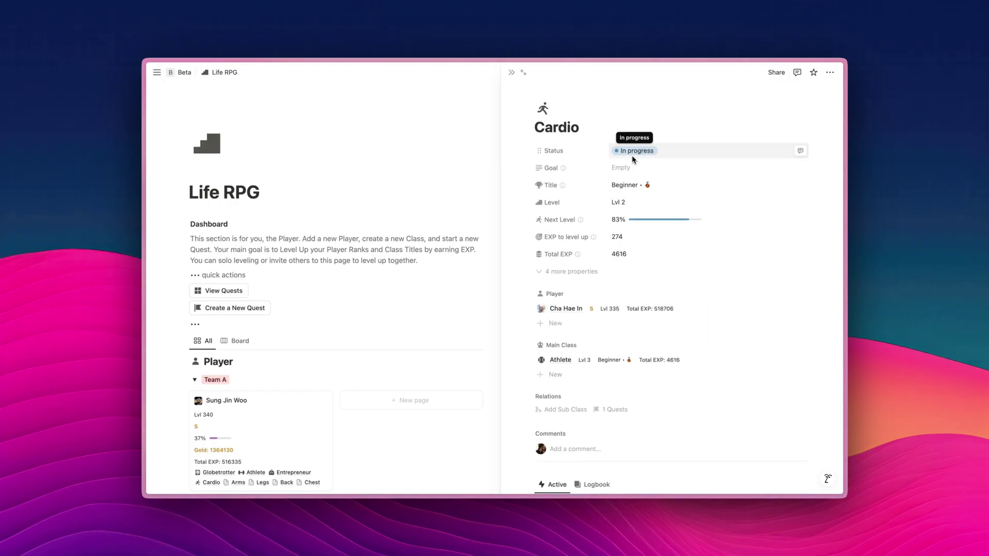
key("super+bracketleft")
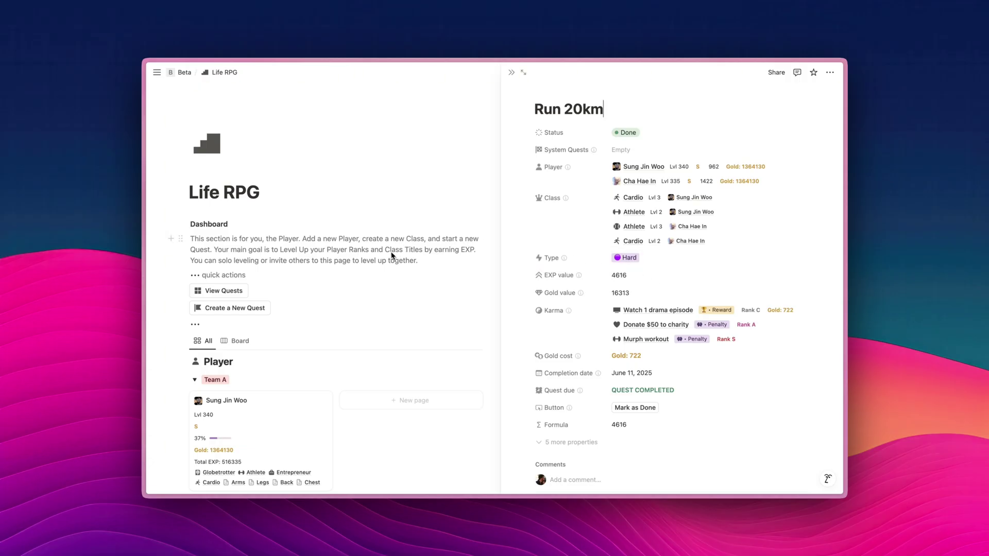
Scroll down to the Quests board and open the Trip to New York card.
scroll(389, 256, "down", 8)
scroll(389, 256, "down", 10)
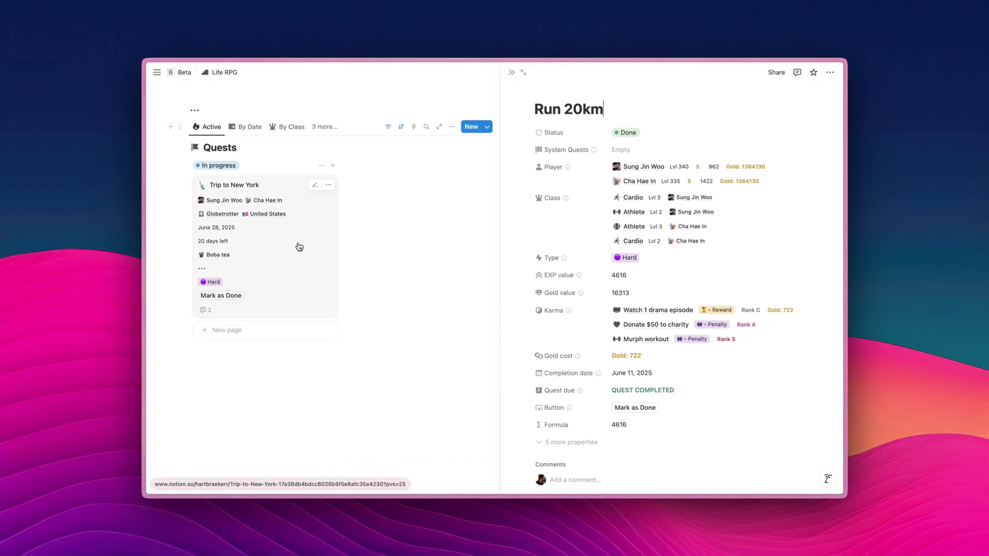
left_click(298, 246)
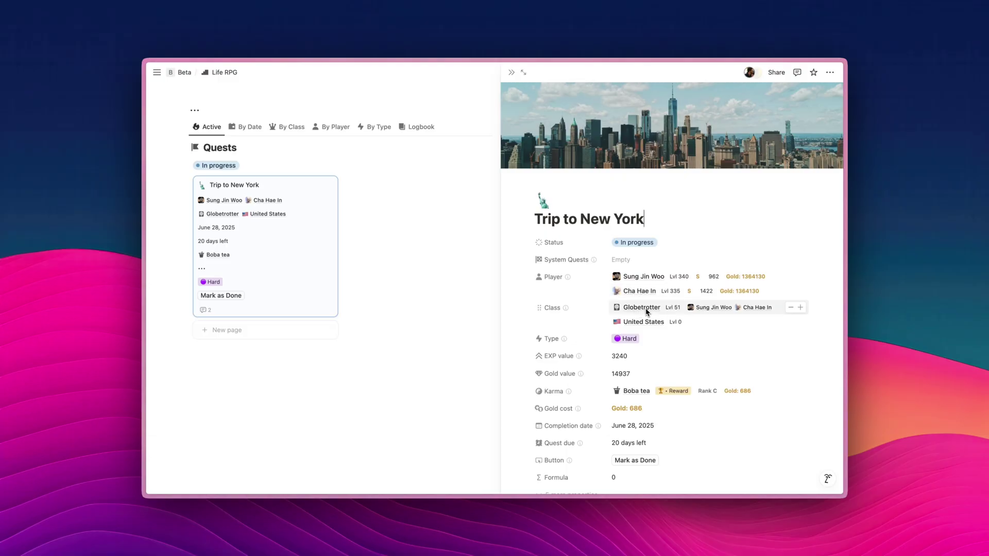
scroll(647, 312, "down", 1)
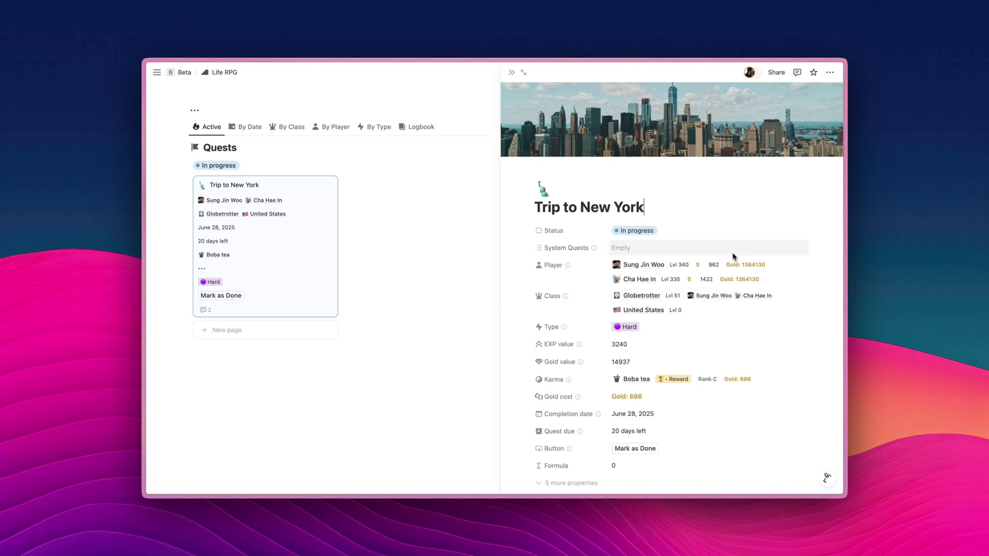
scroll(731, 257, "down", 1)
scroll(728, 256, "down", 1)
scroll(728, 256, "up", 2)
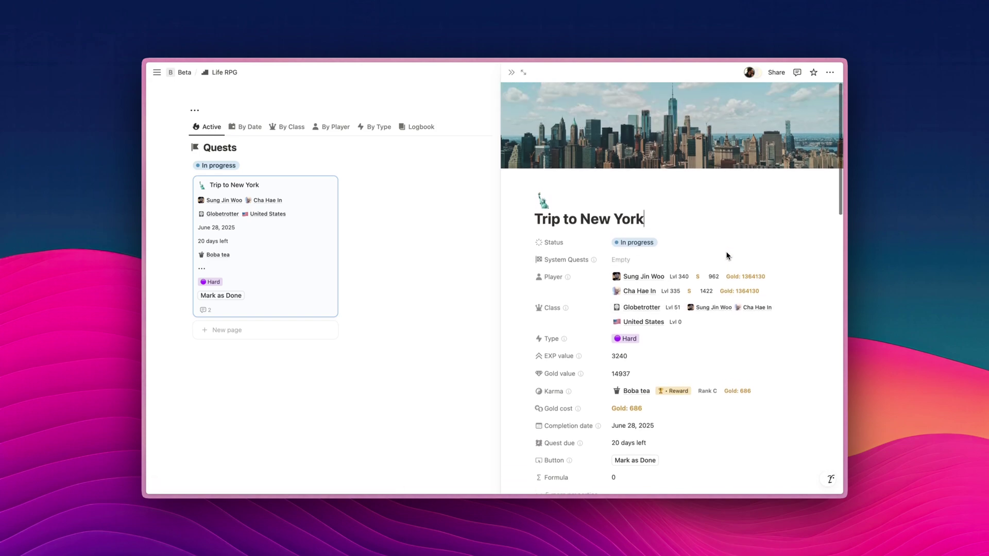
scroll(728, 256, "down", 3)
scroll(728, 256, "down", 5)
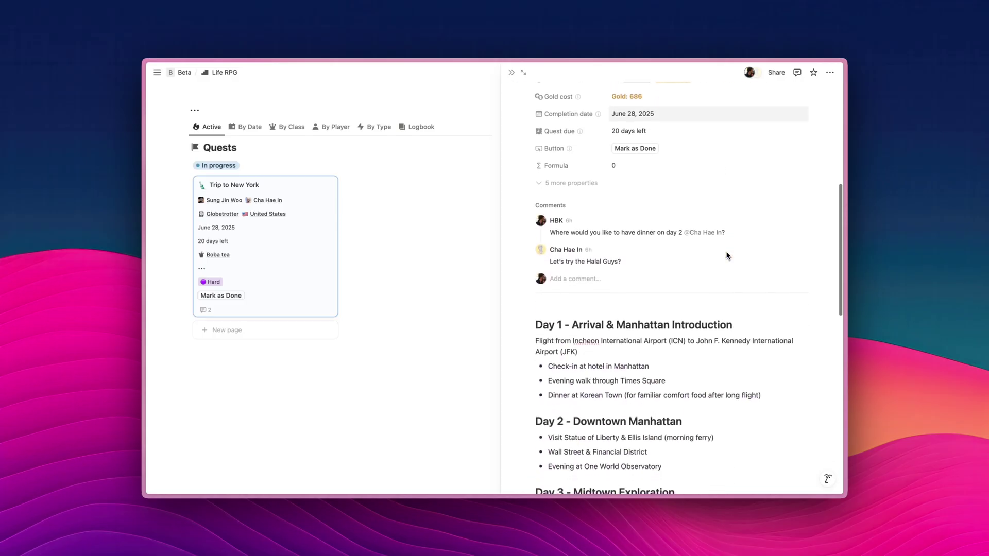
scroll(703, 263, "down", 1)
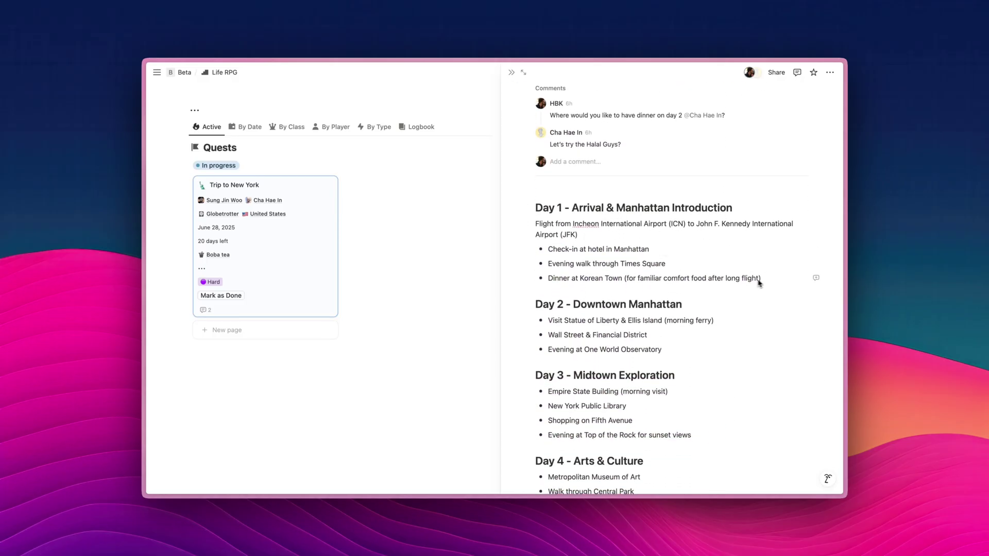
scroll(681, 251, "up", 1)
scroll(639, 229, "up", 2)
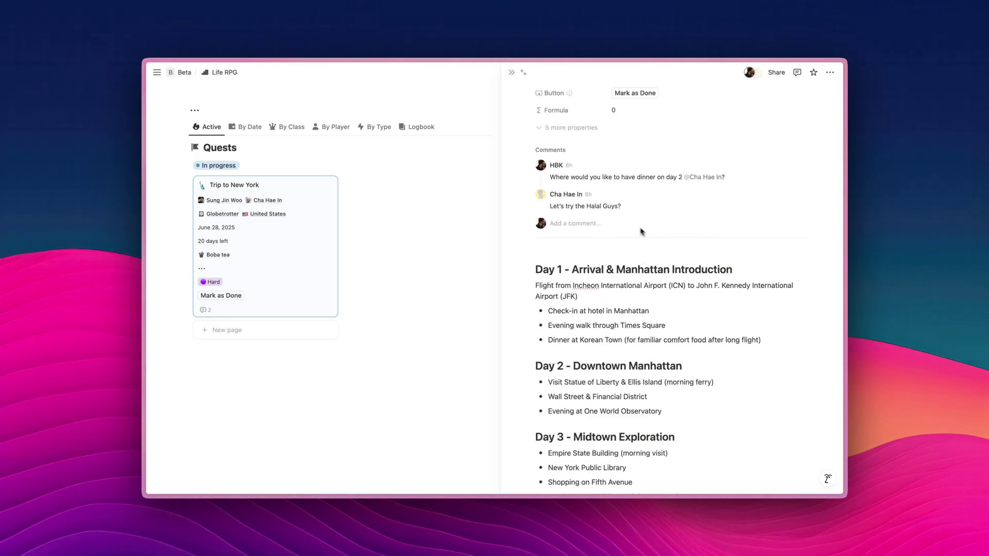
scroll(567, 230, "up", 1)
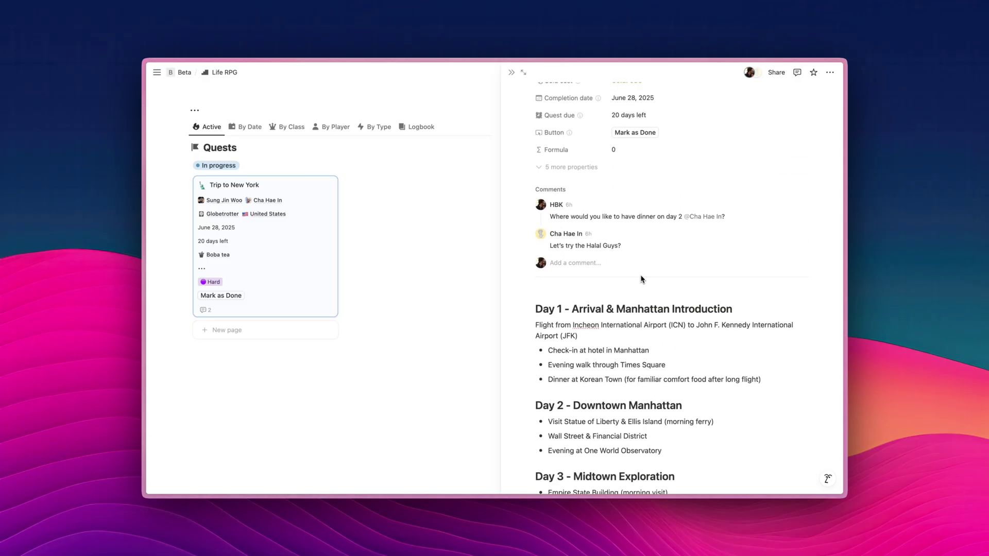
scroll(642, 279, "up", 1)
scroll(641, 279, "up", 1)
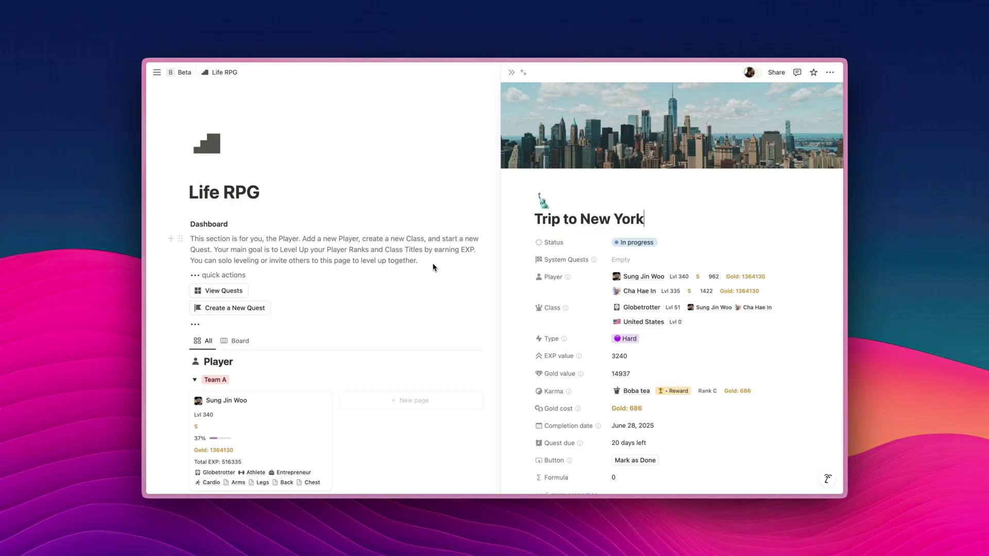
scroll(433, 267, "down", 1)
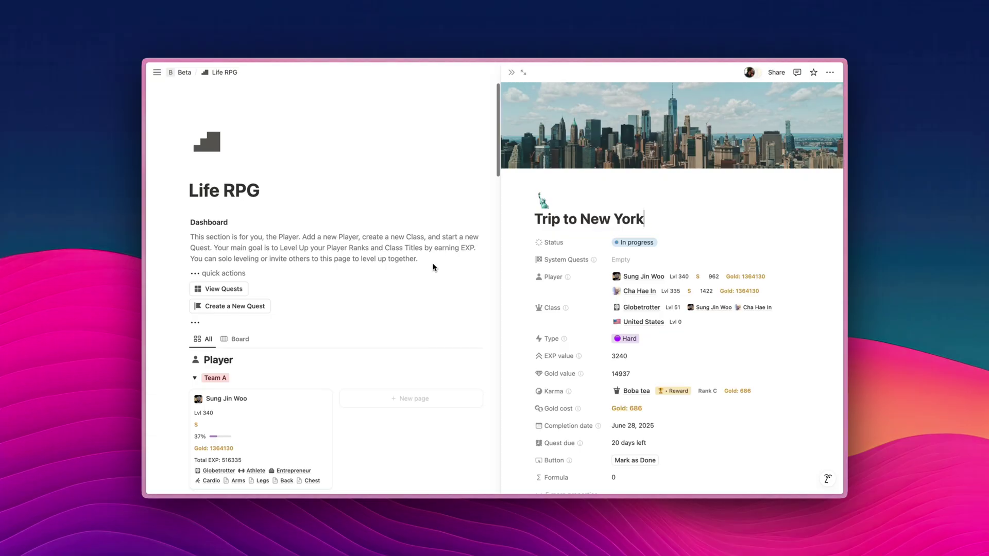